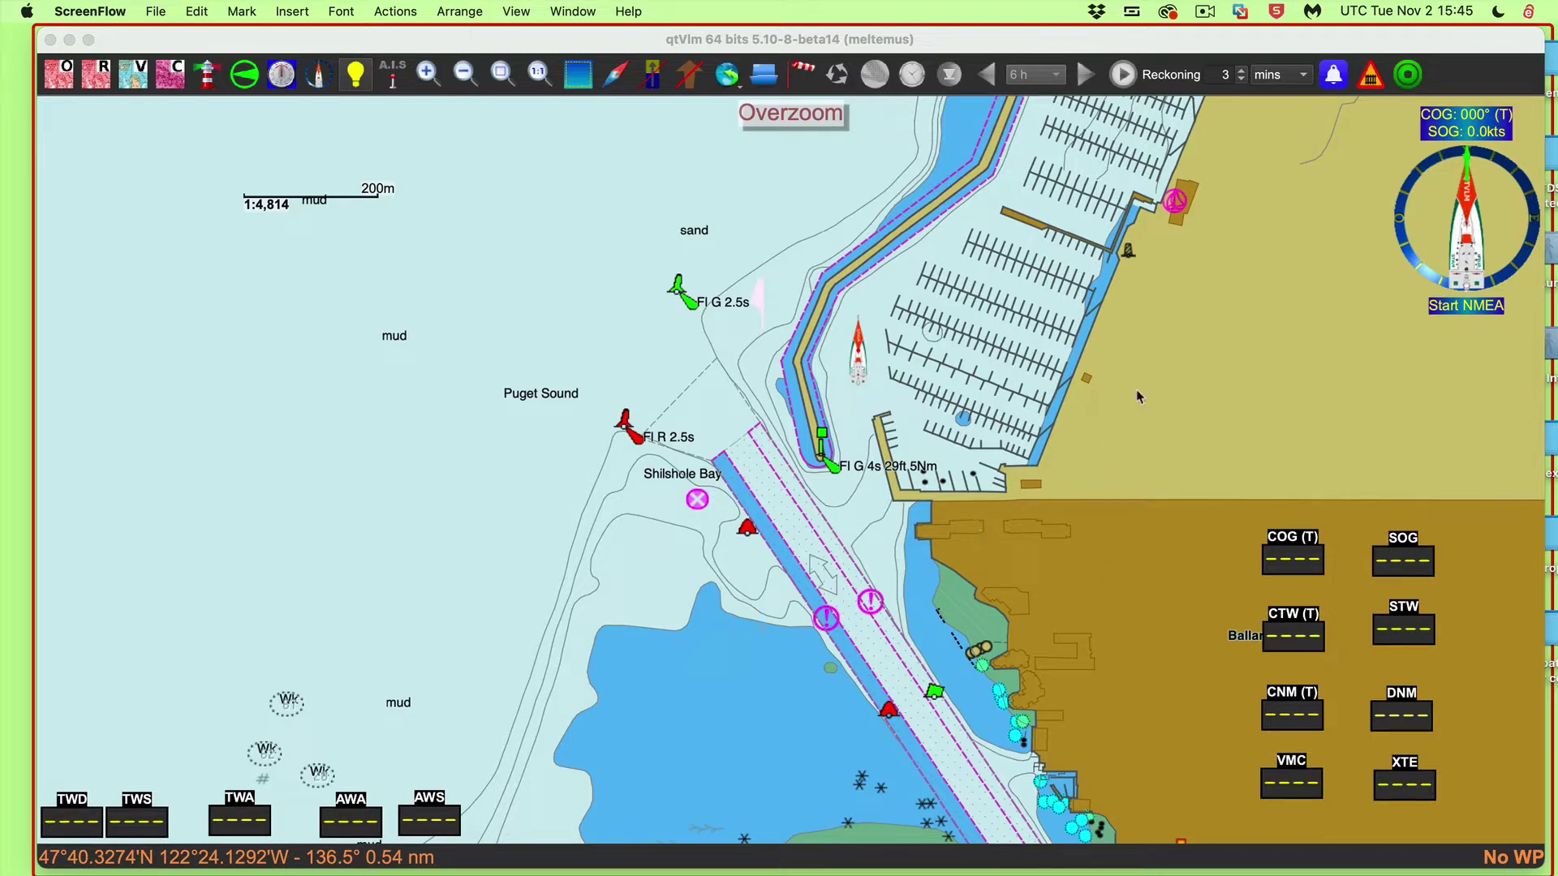
# Search the vector charts for "protection is", centre the chart on Protection Island, and close the search
pyautogui.moveTo(1142, 398); pyautogui.dragTo(1105, 491)
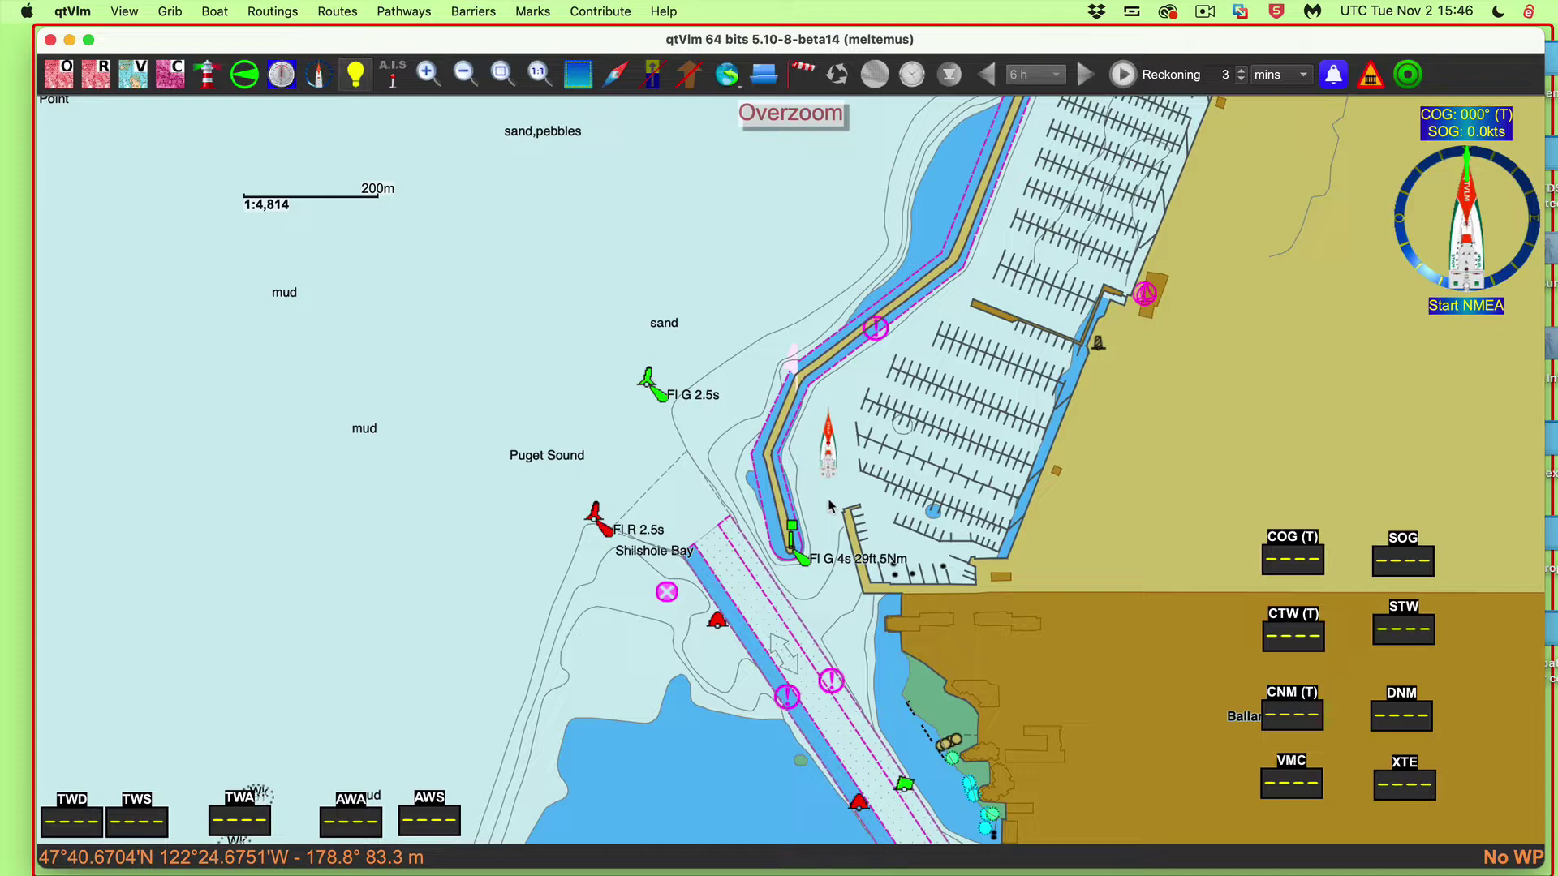
pyautogui.press('super+f')
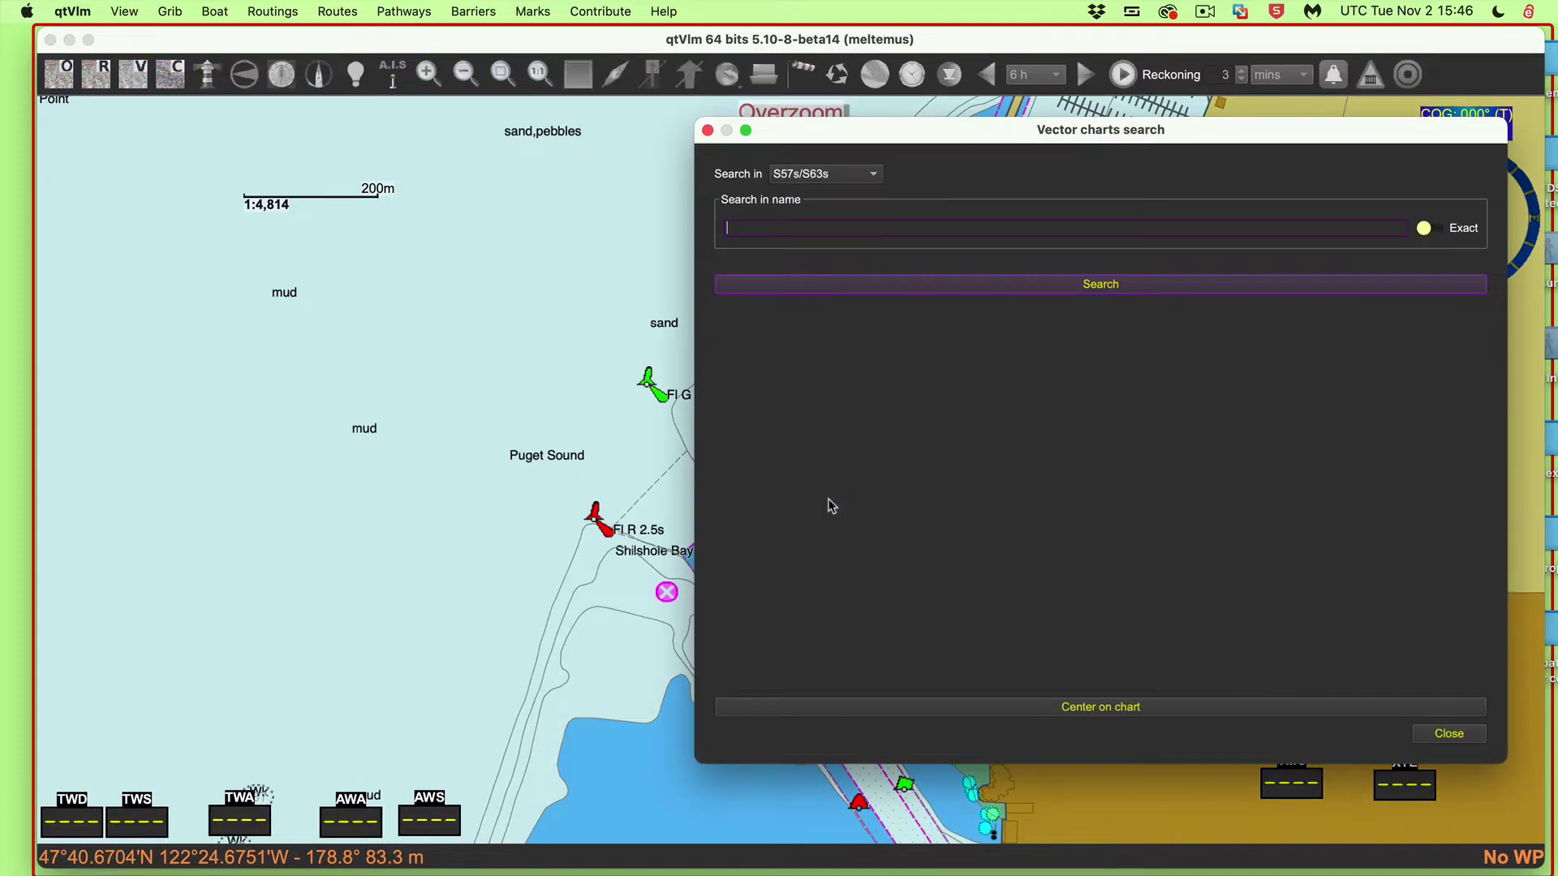
pyautogui.write('protection is')
pyautogui.press('Return')
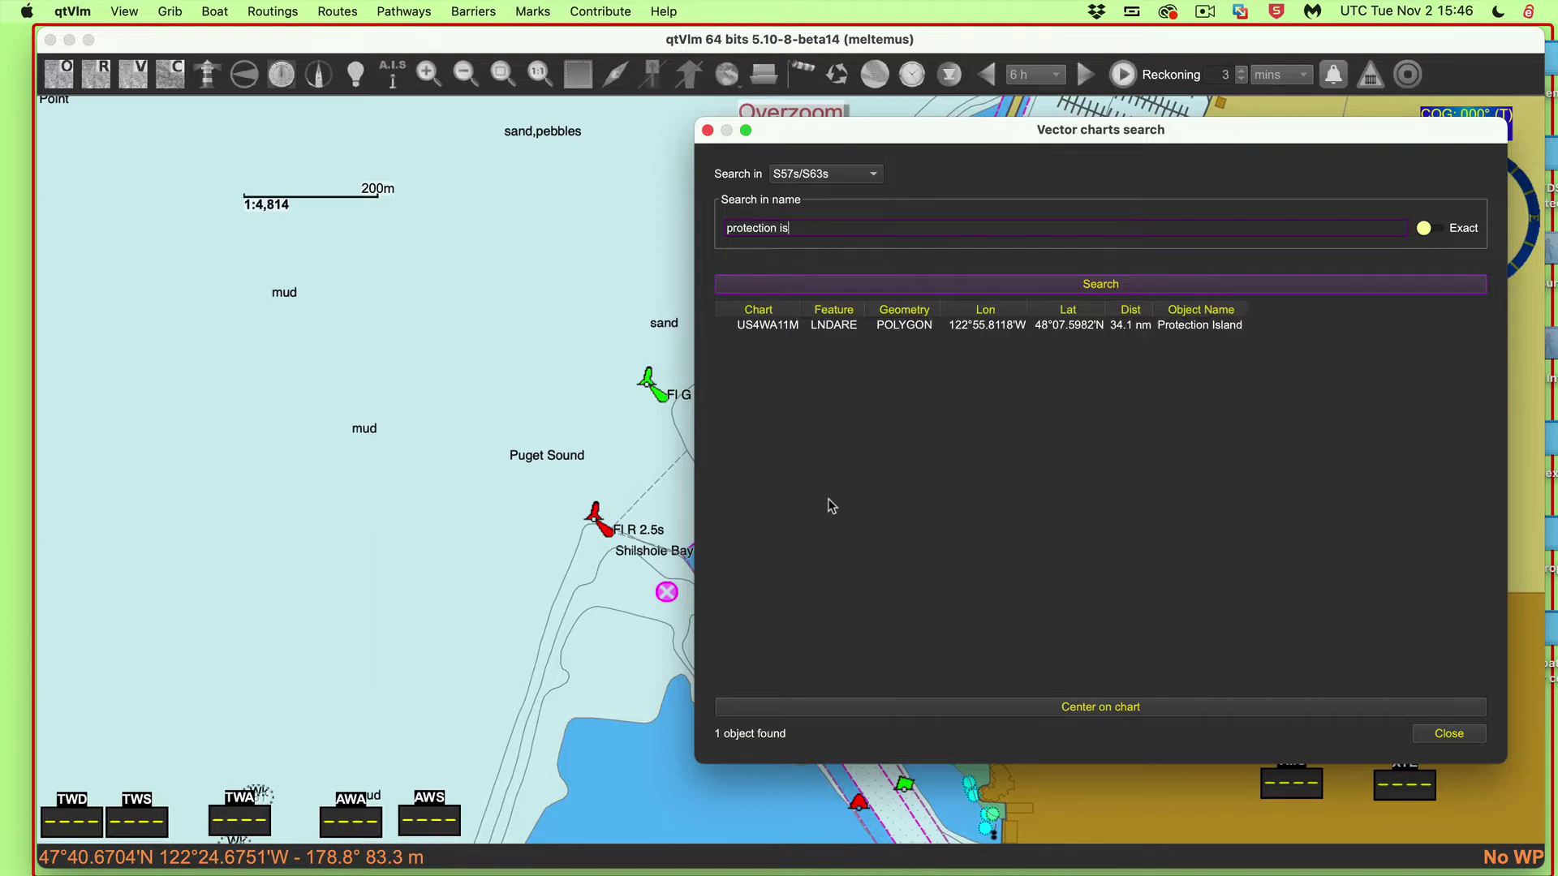
pyautogui.click(1193, 324)
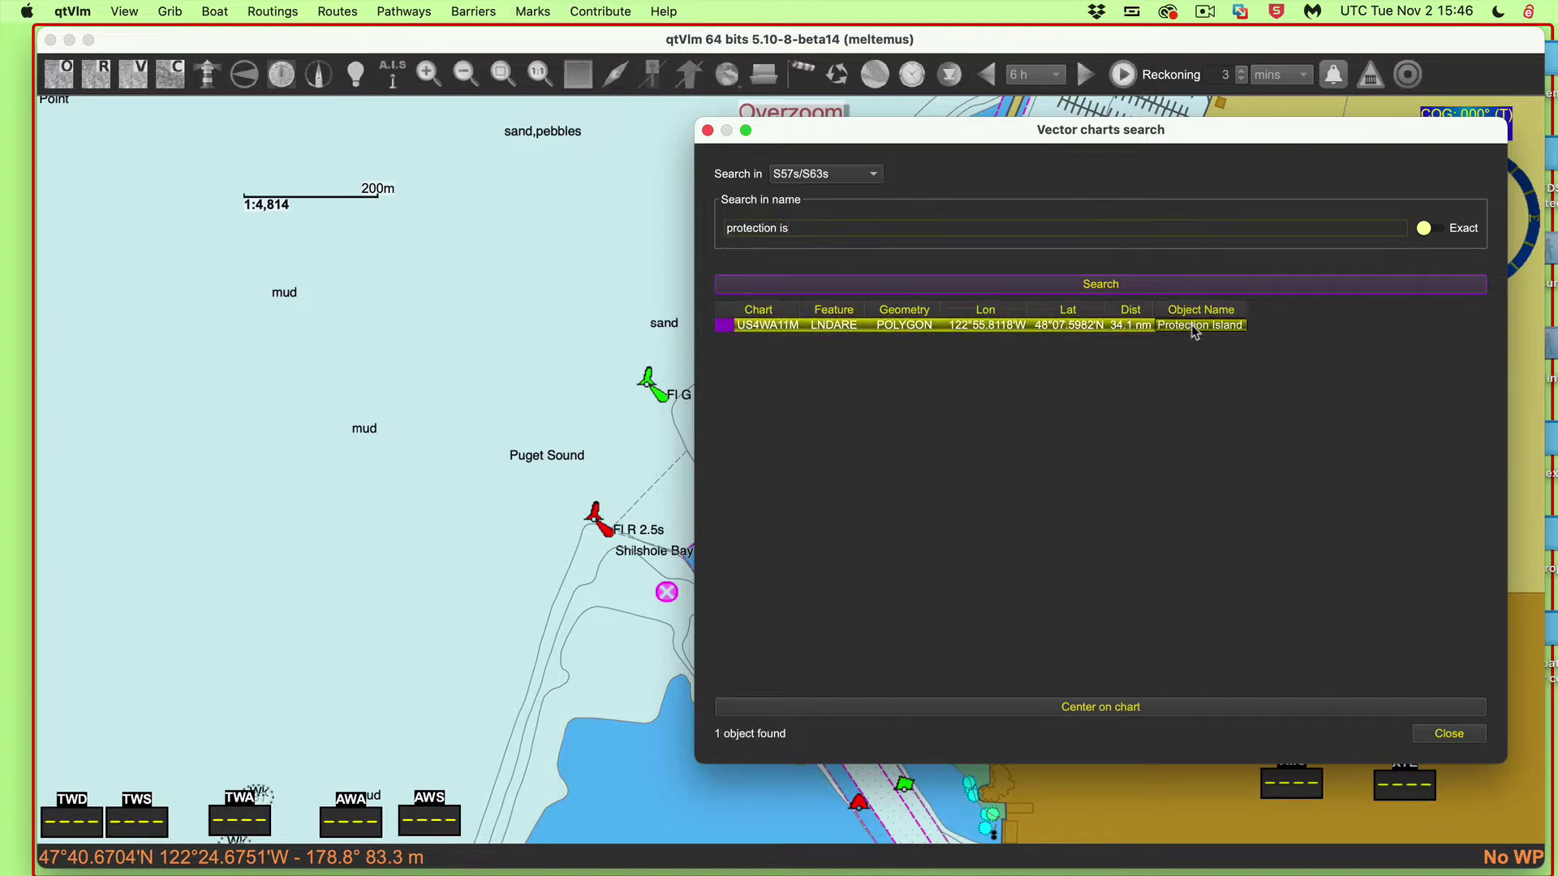
pyautogui.doubleClick(1192, 324)
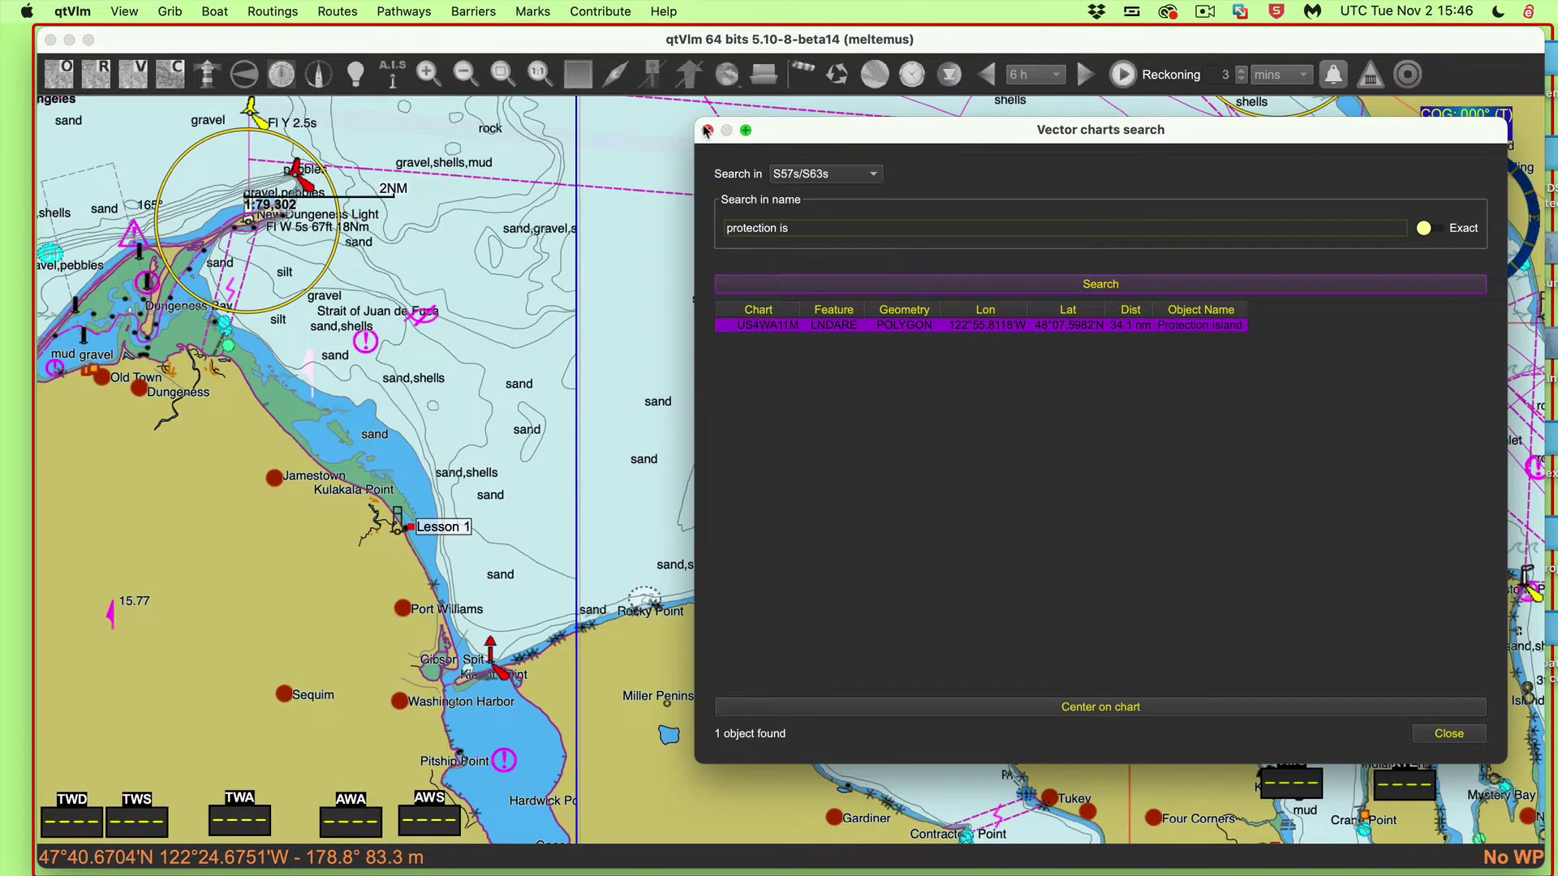
pyautogui.click(706, 131)
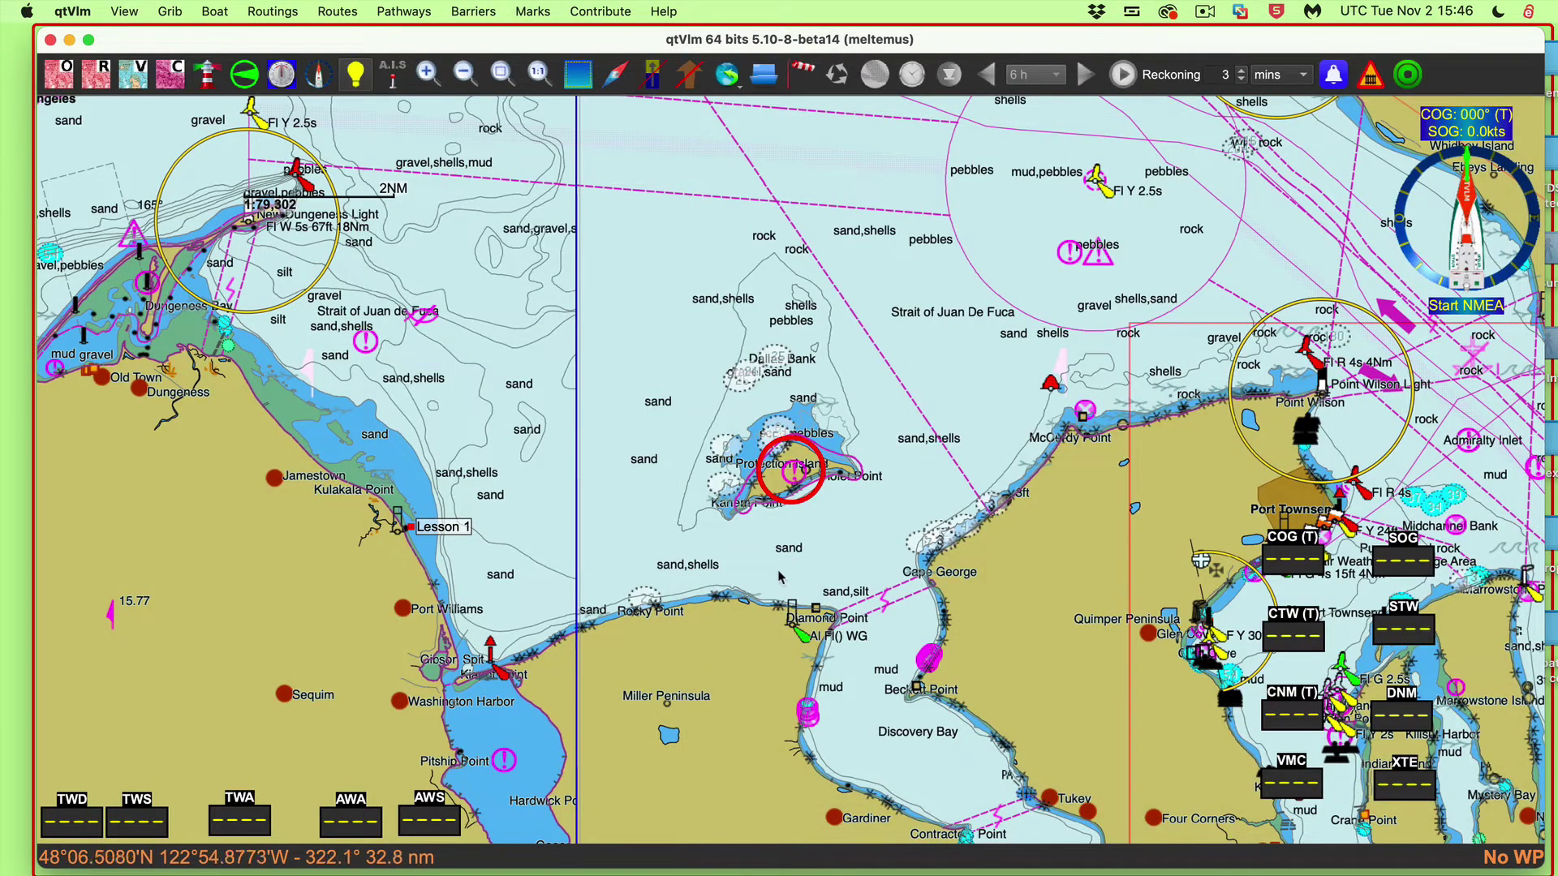
# Move the boat to the open water south of Protection Island, just north of Diamond Point
pyautogui.scroll(2, 846, 527)
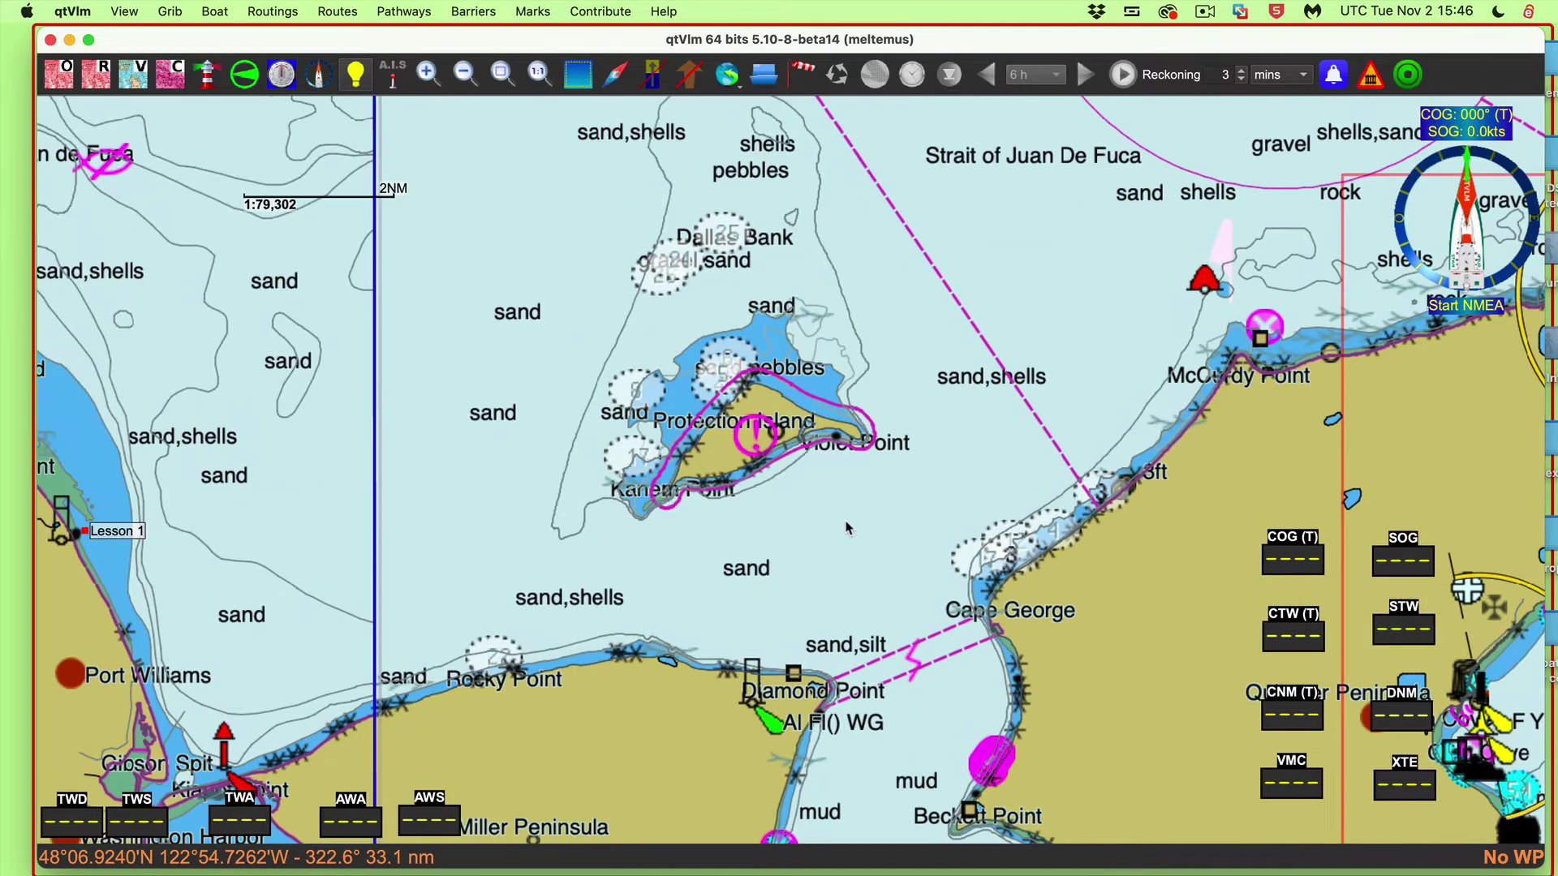
pyautogui.moveTo(820, 517); pyautogui.dragTo(813, 392)
pyautogui.scroll(1, 815, 340)
pyautogui.scroll(1, 796, 393)
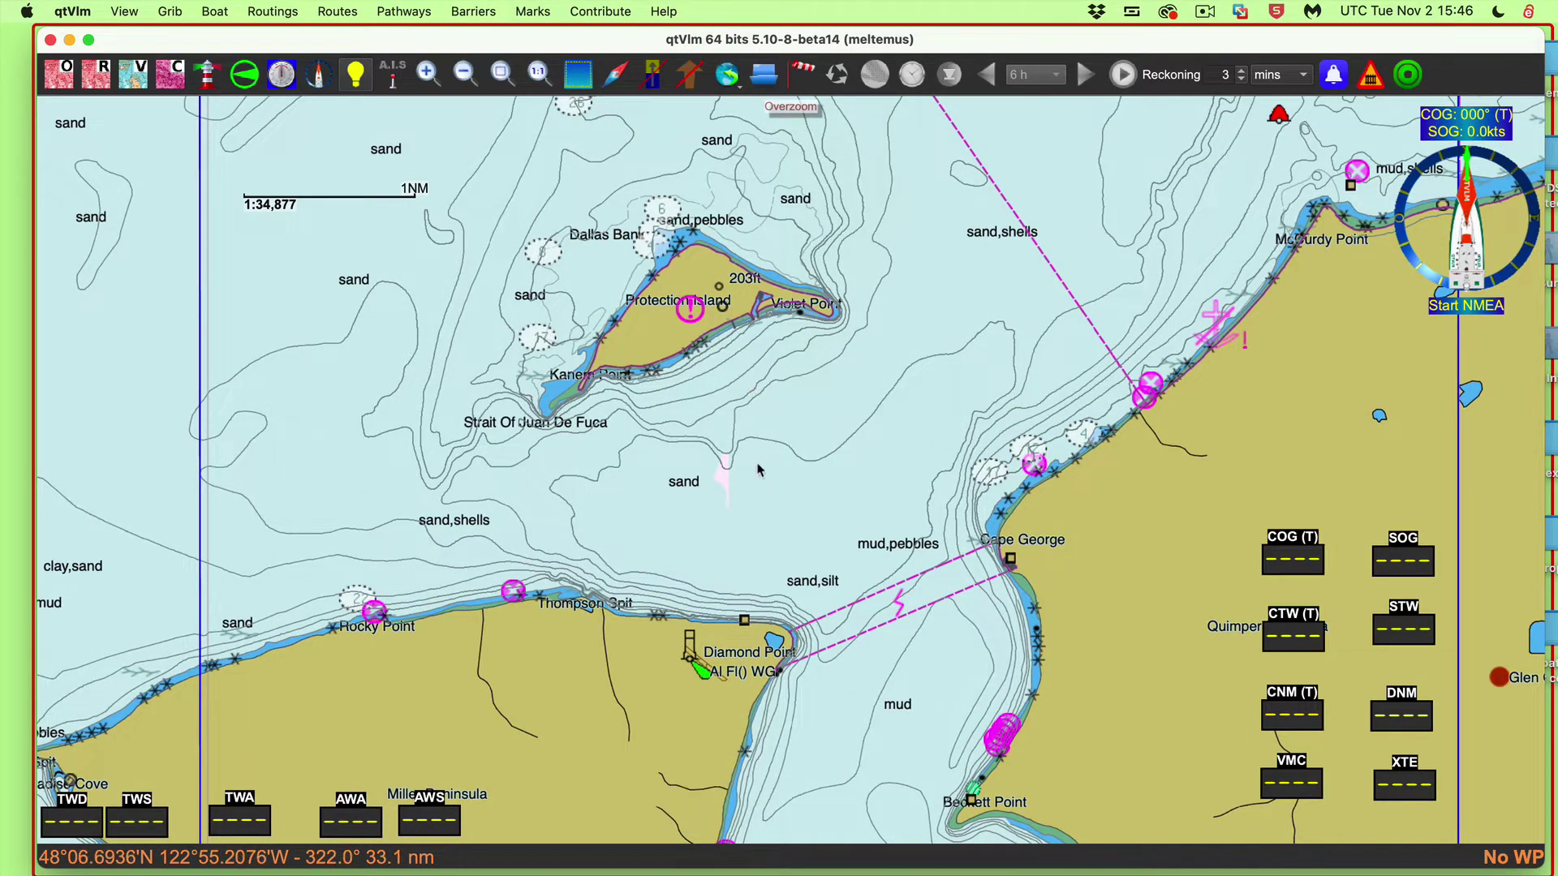
pyautogui.rightClick(790, 536)
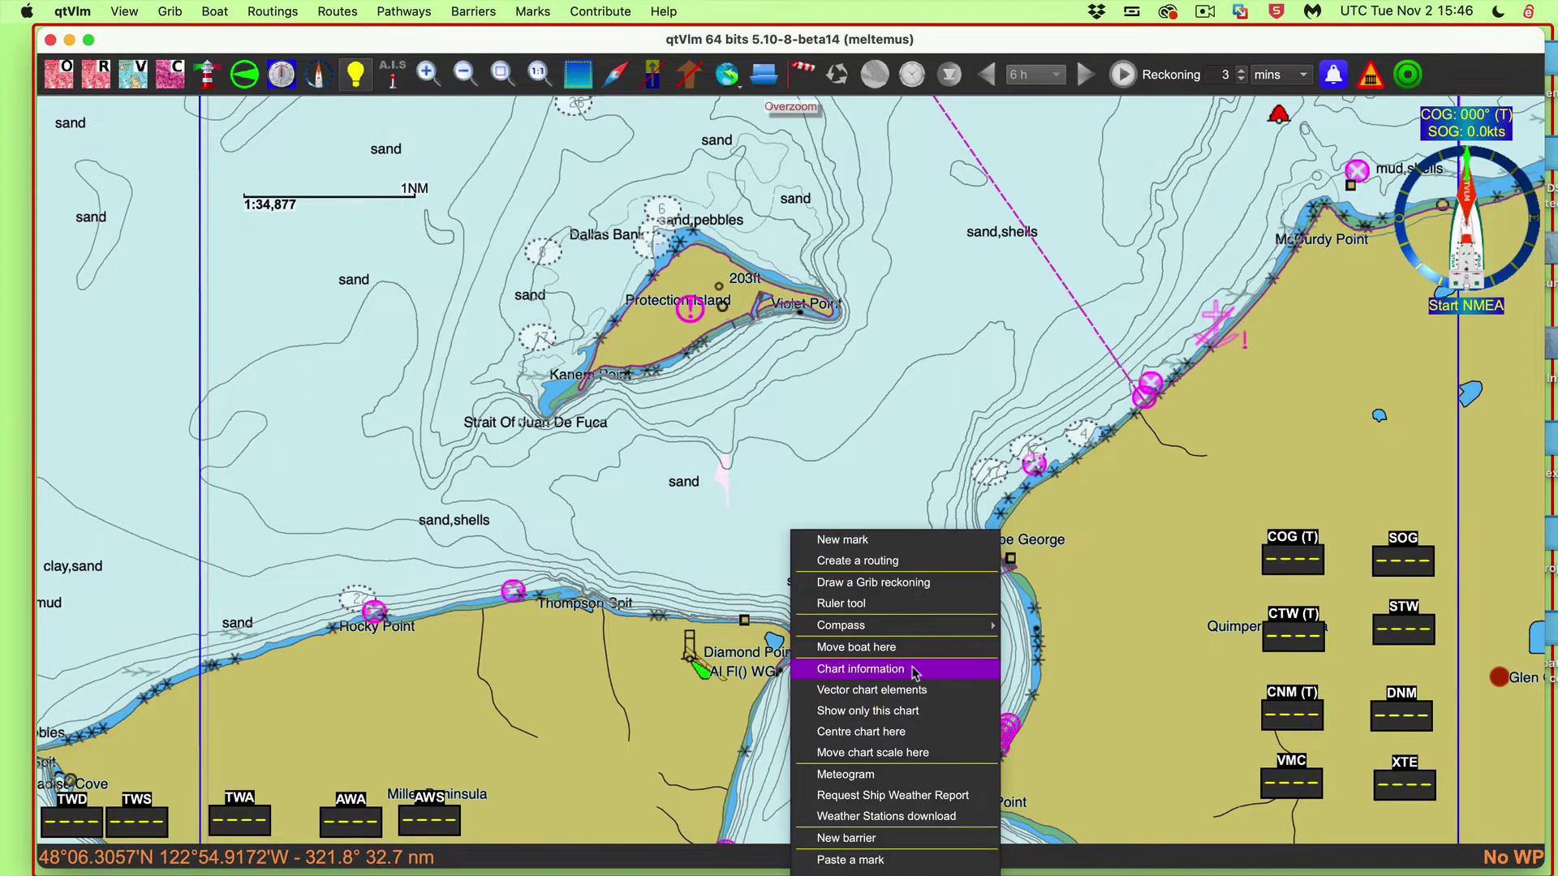
pyautogui.click(881, 648)
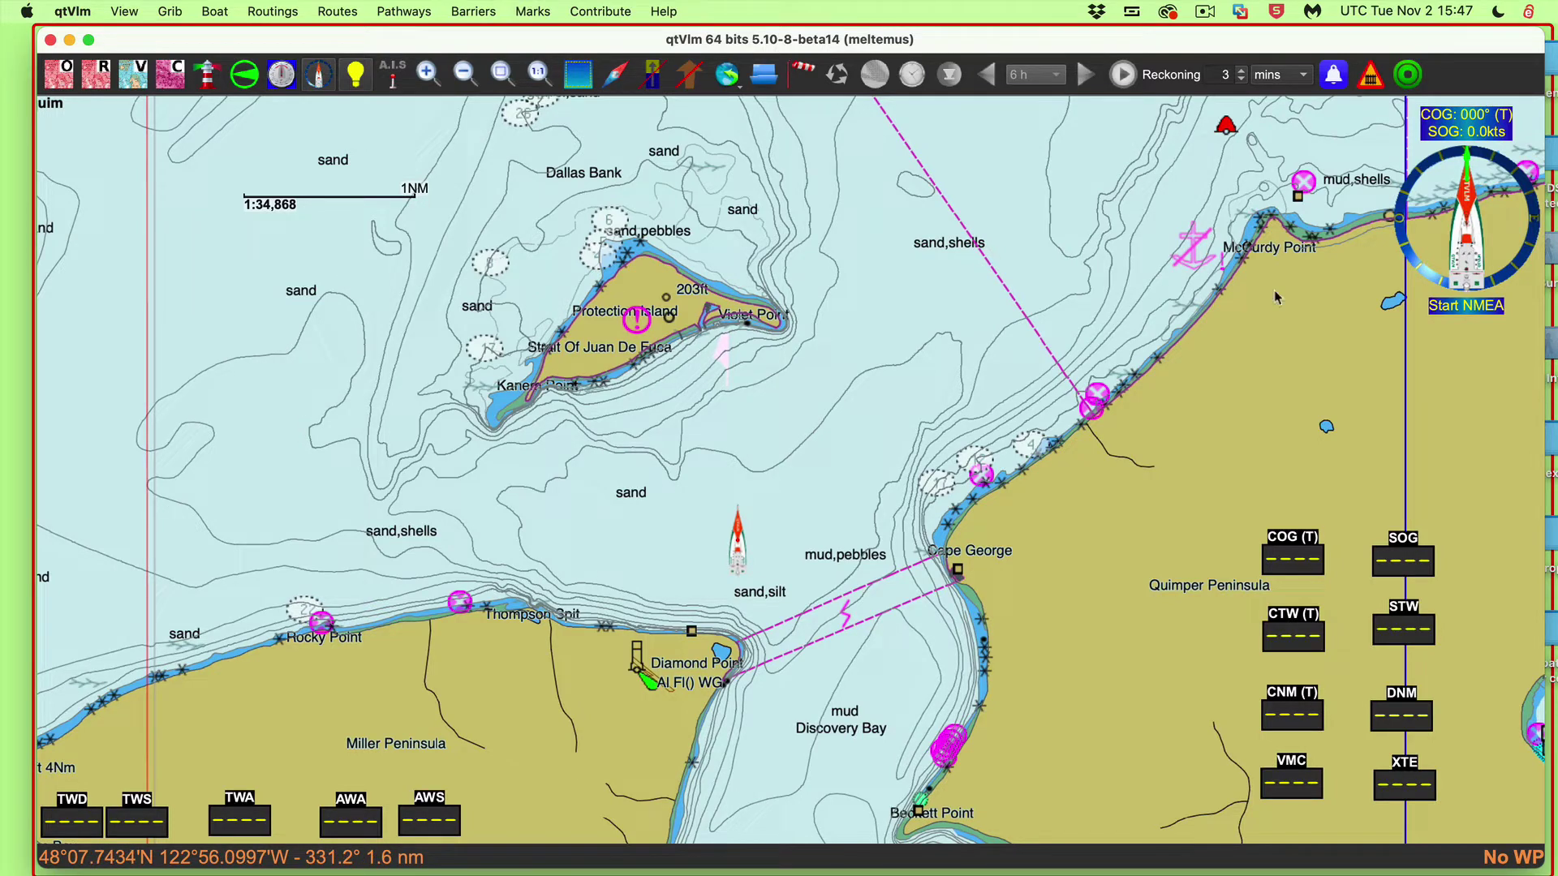
# Assign the boat_Class40.csv polar to the boat and save the boat settings
pyautogui.click(209, 11)
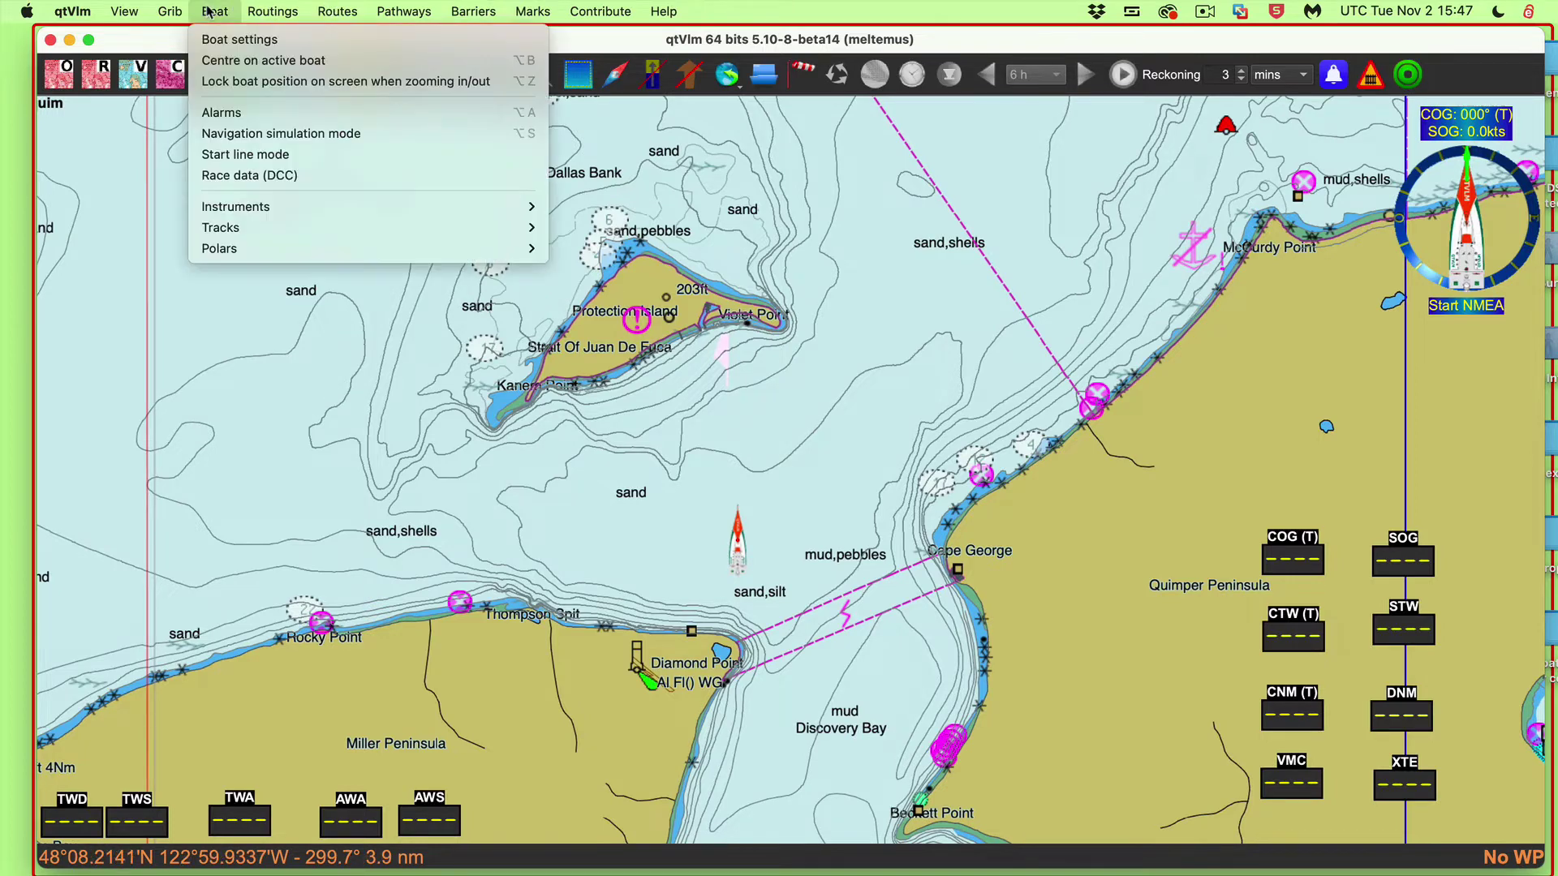
pyautogui.click(235, 41)
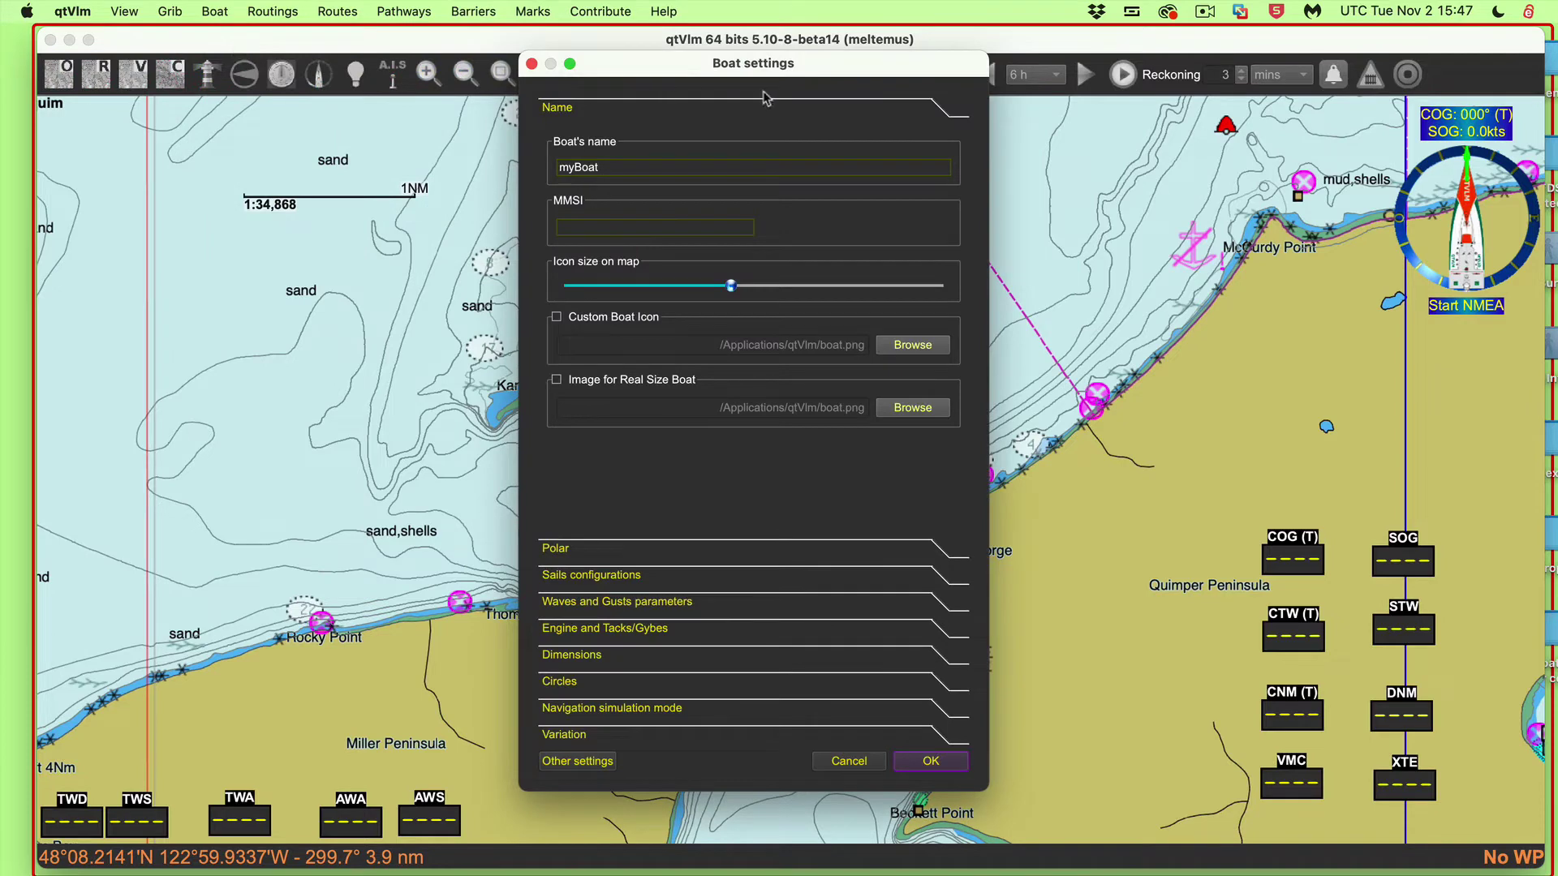
pyautogui.click(555, 552)
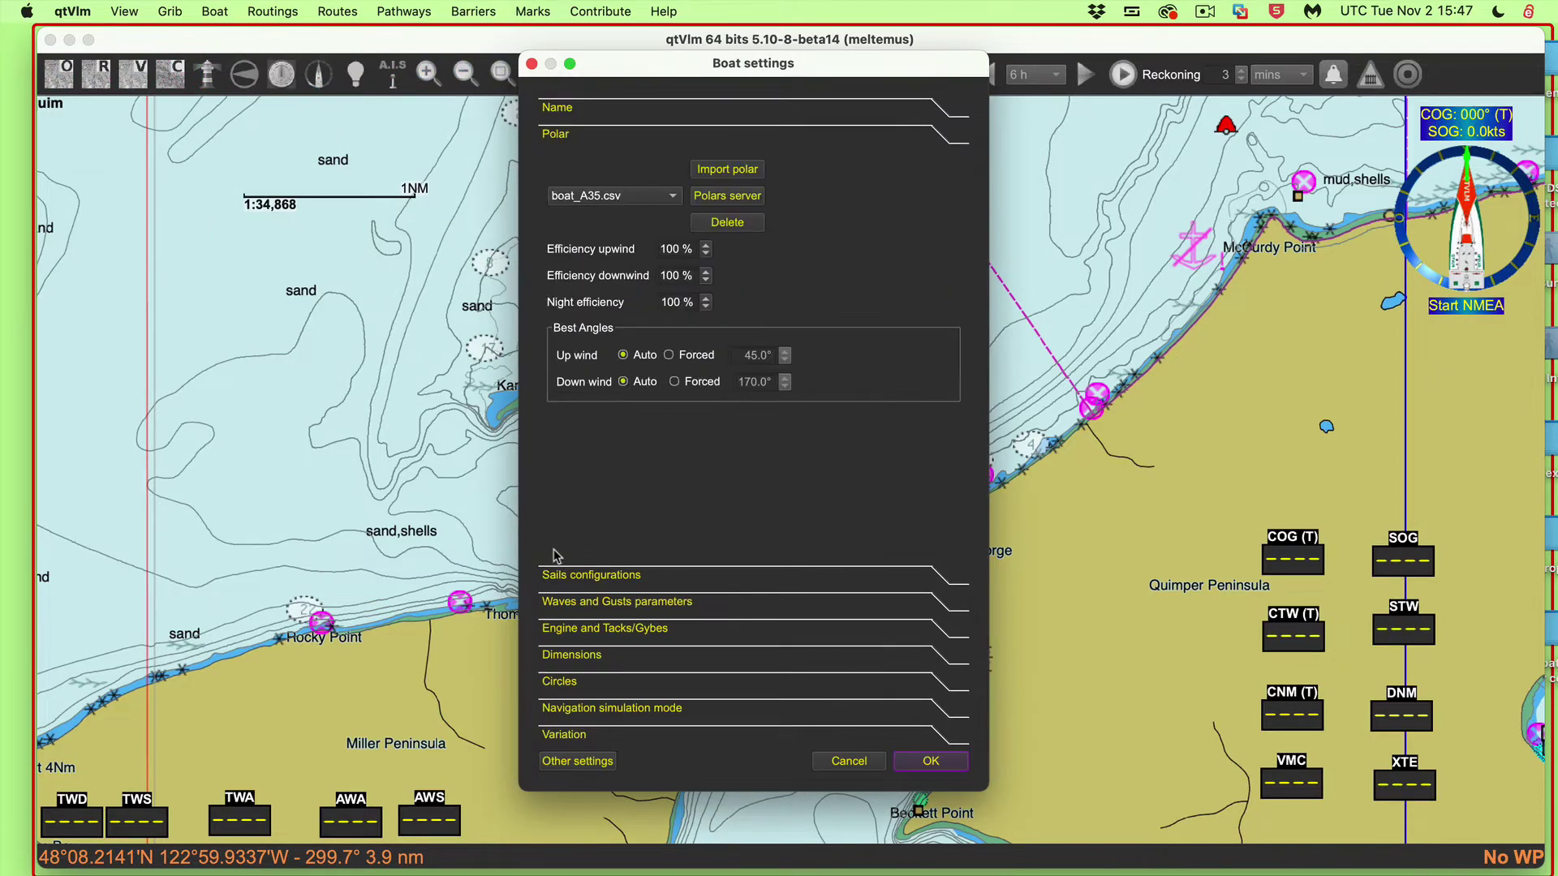
pyautogui.click(627, 198)
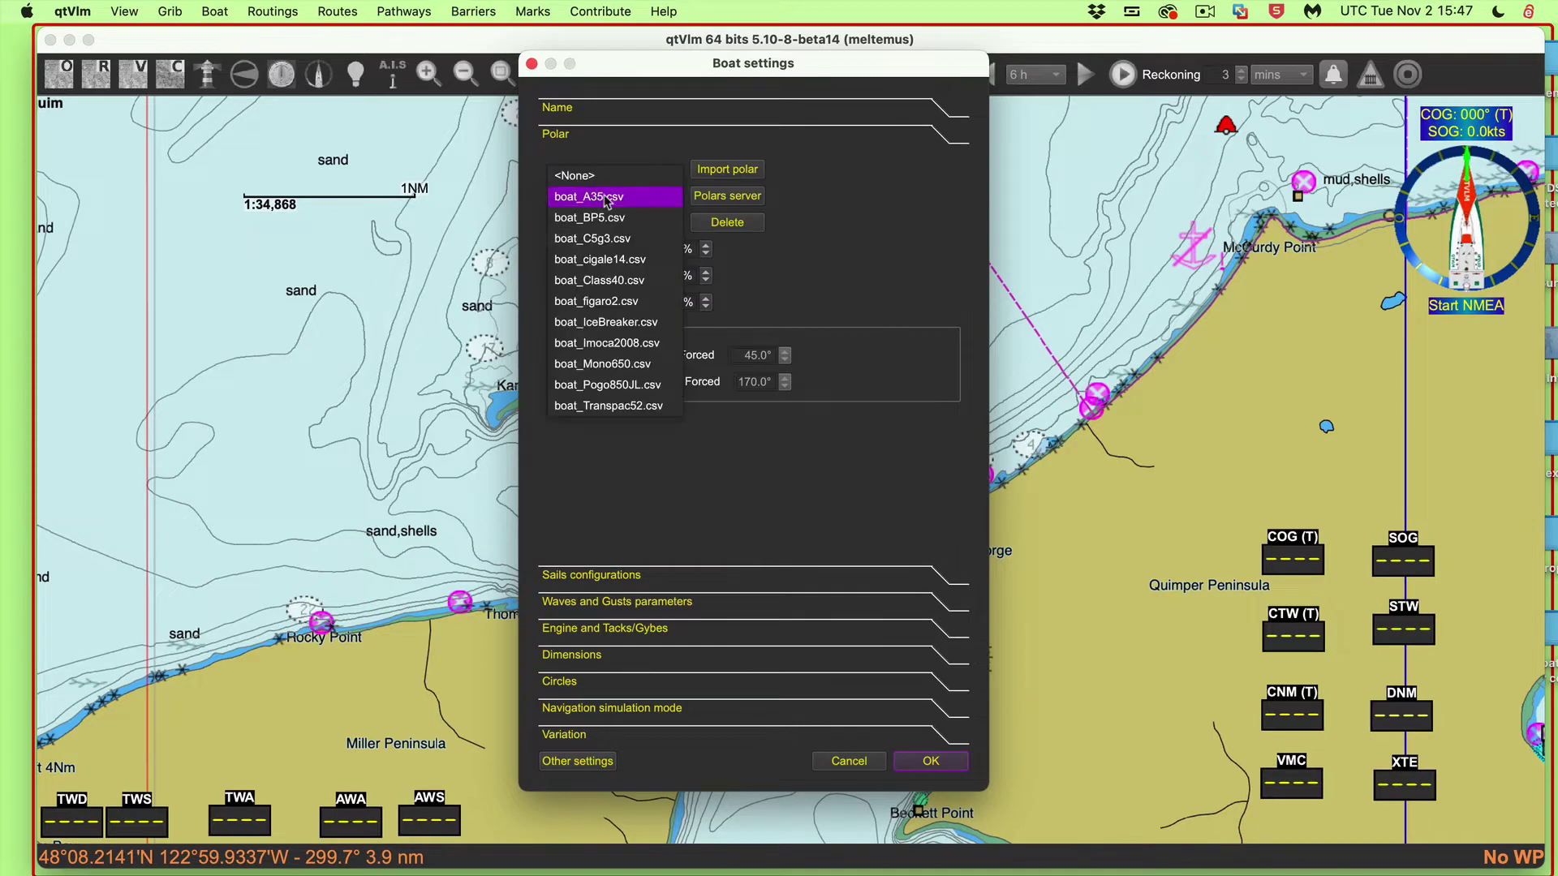
pyautogui.click(622, 284)
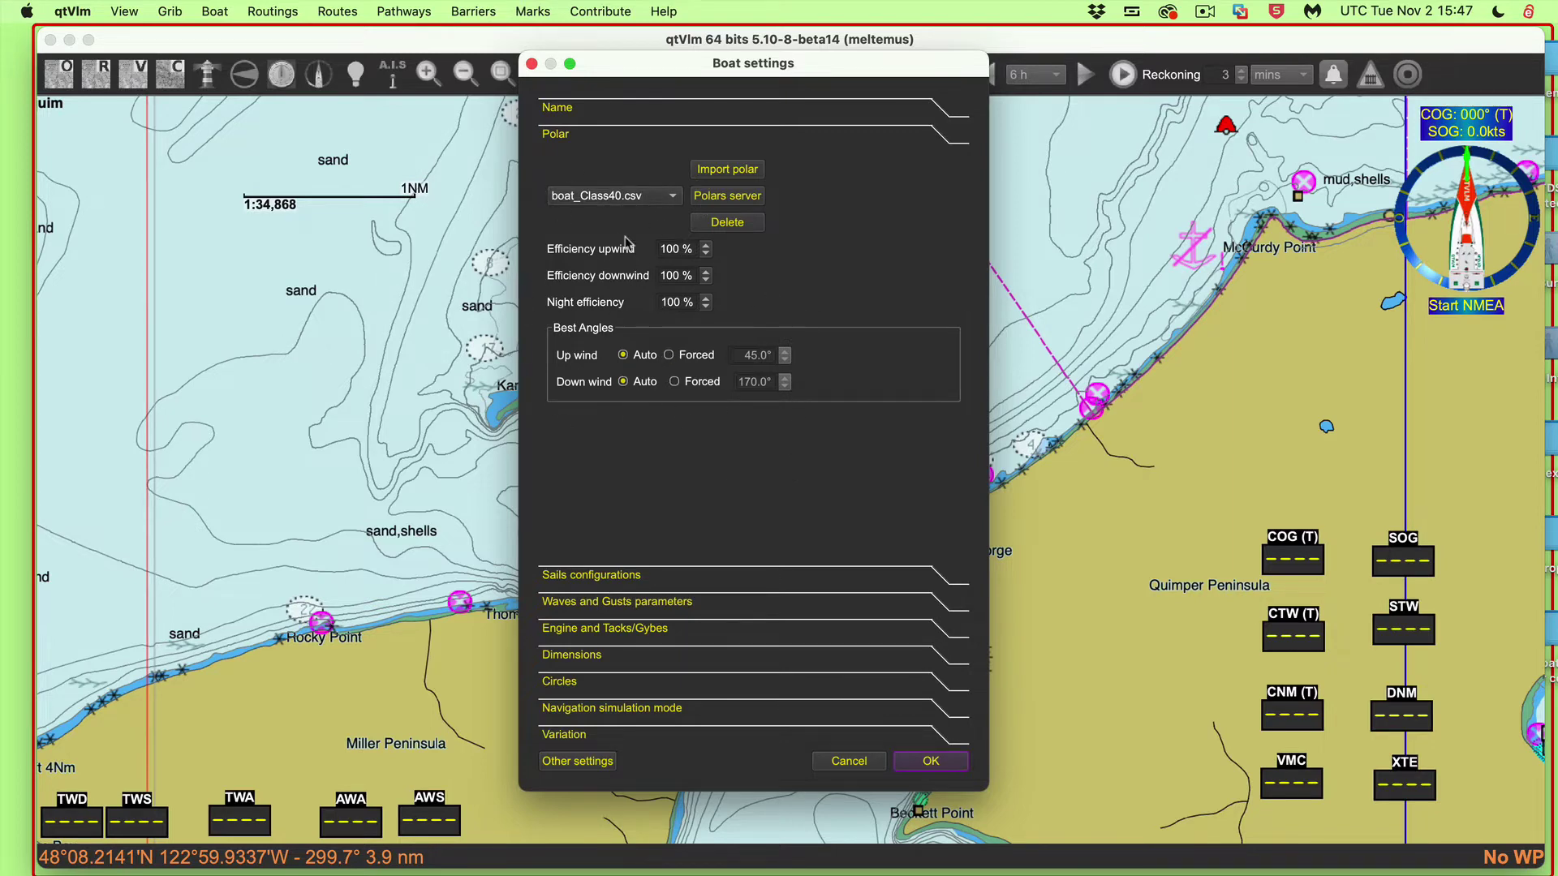
pyautogui.click(929, 763)
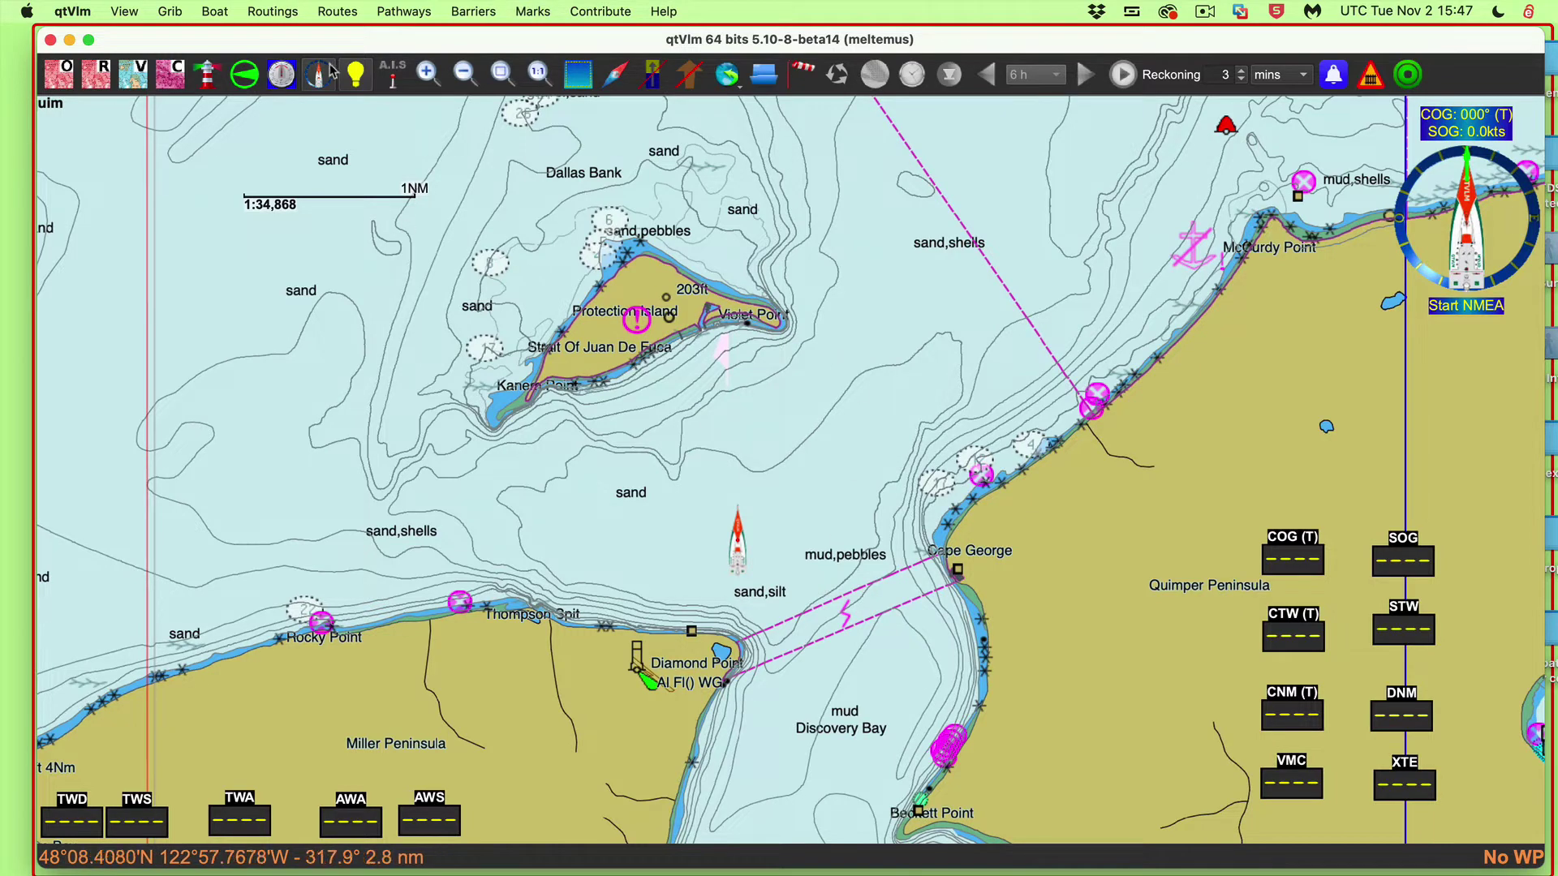
# Open the wind polar analysis, view the curves for all true wind speeds, and return to the single-speed curve
pyautogui.click(215, 11)
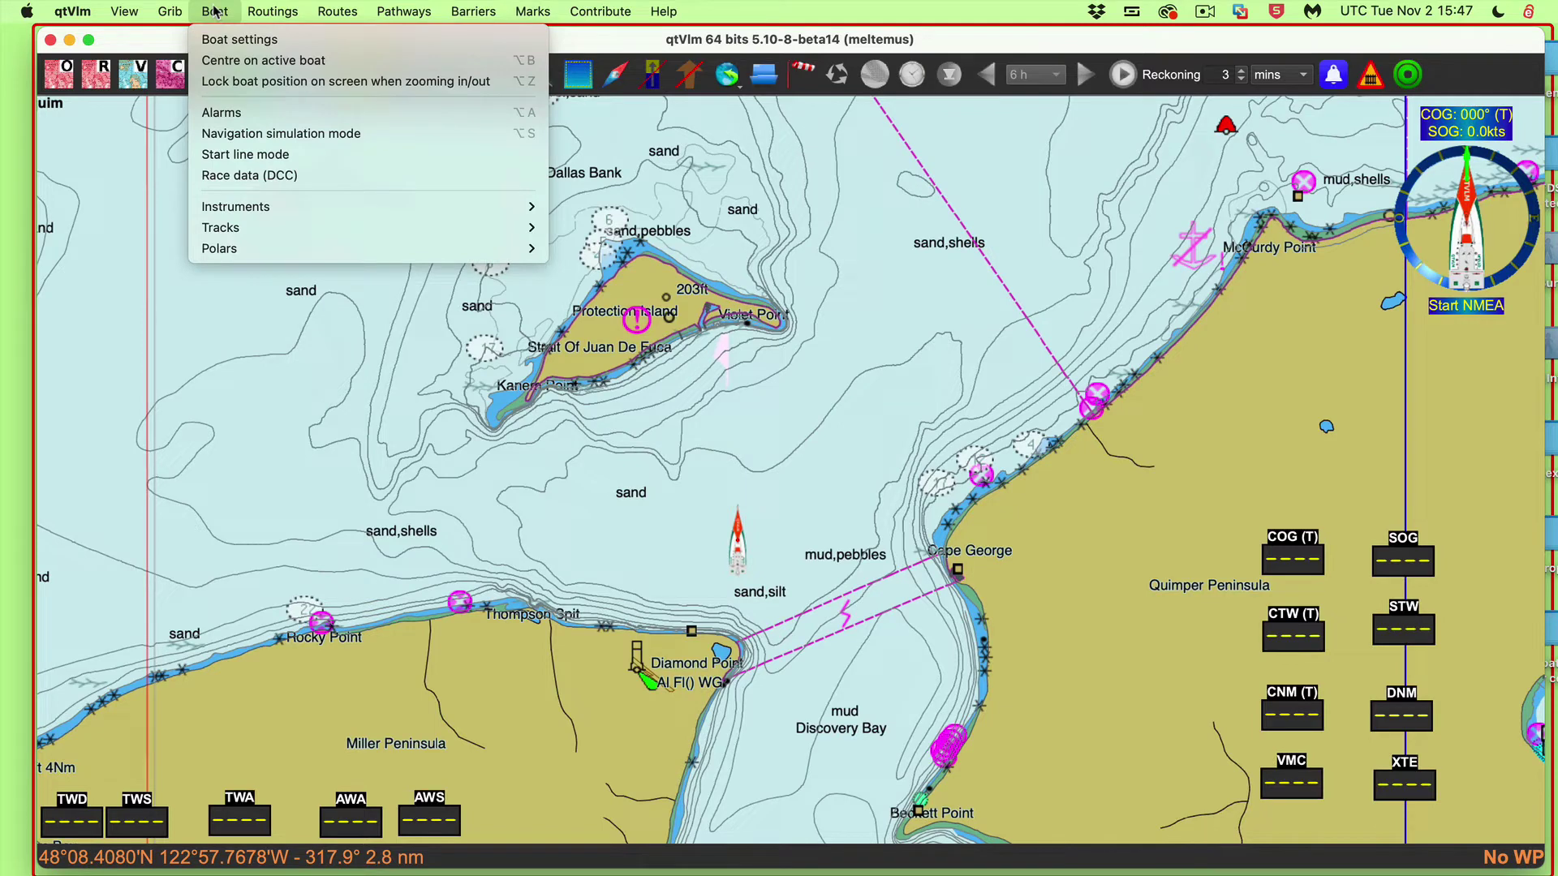
pyautogui.moveTo(243, 250)
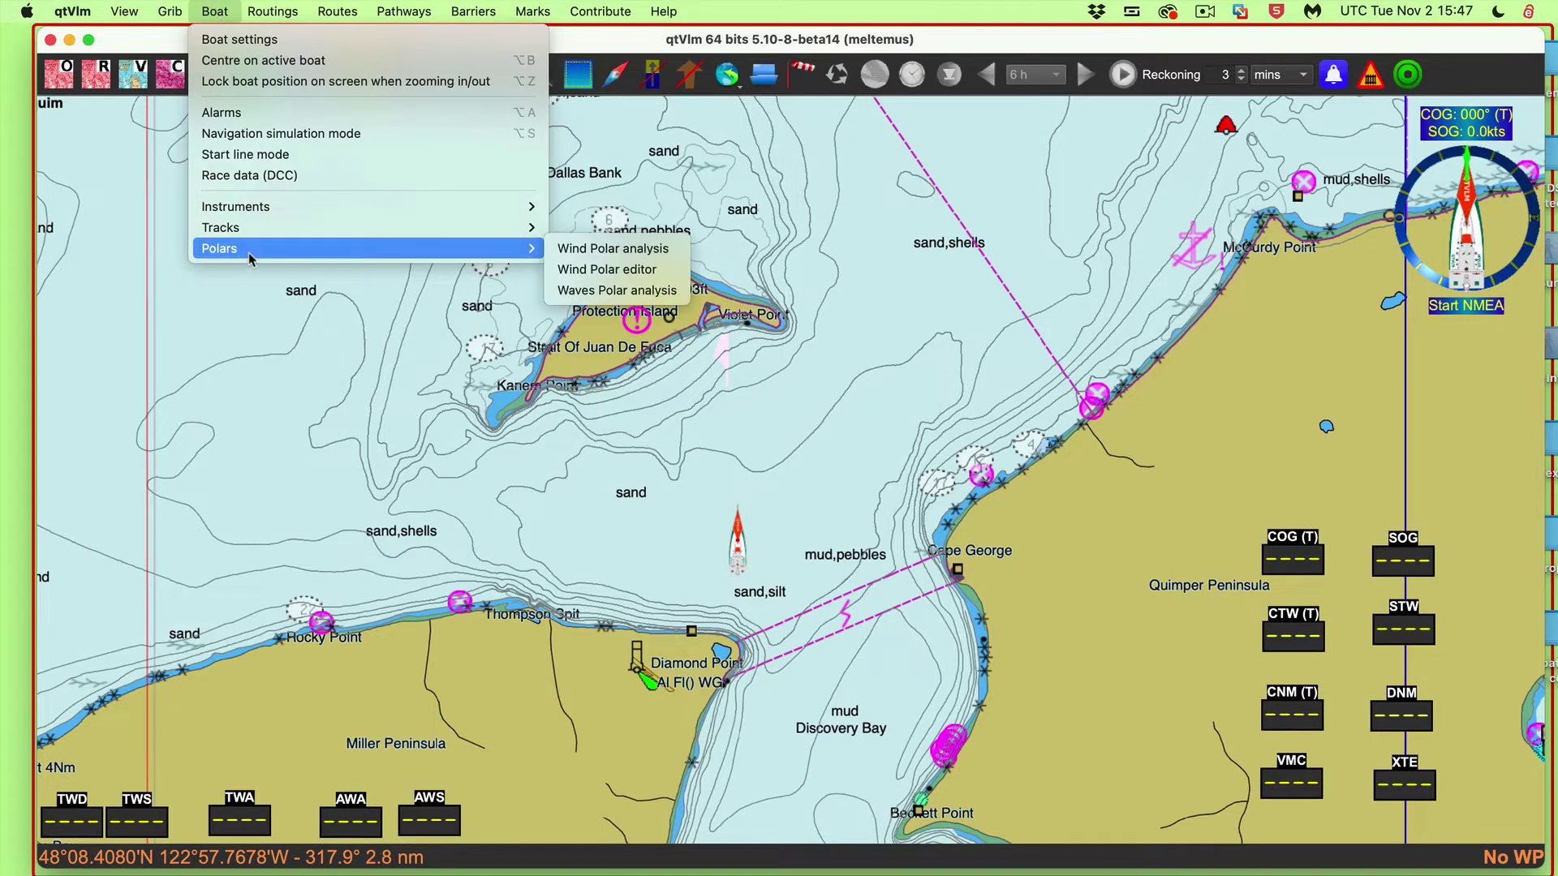
pyautogui.click(613, 249)
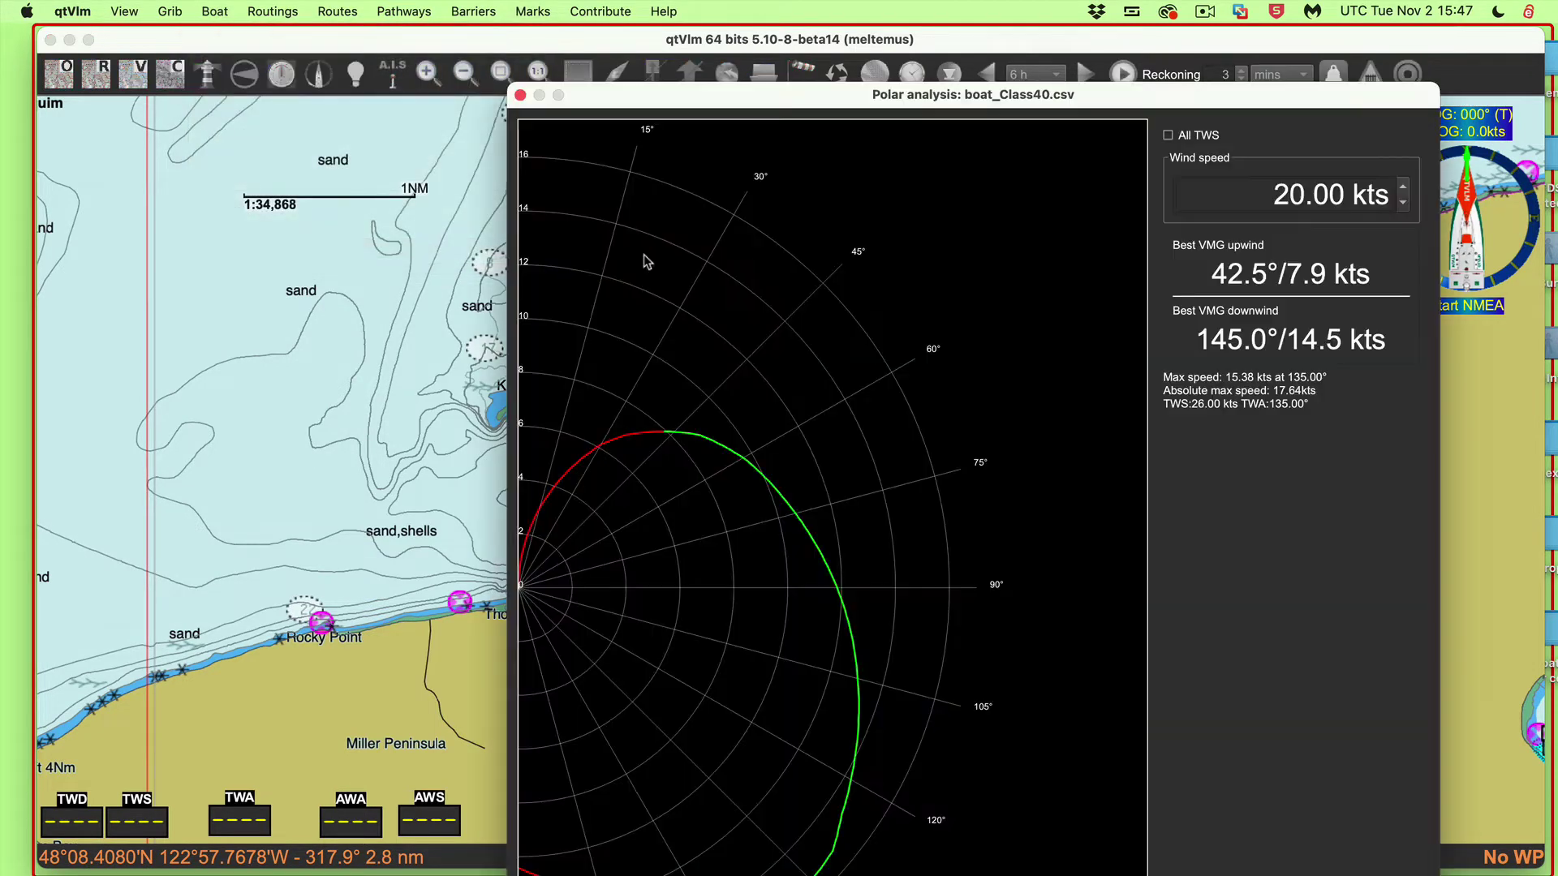
pyautogui.click(1169, 136)
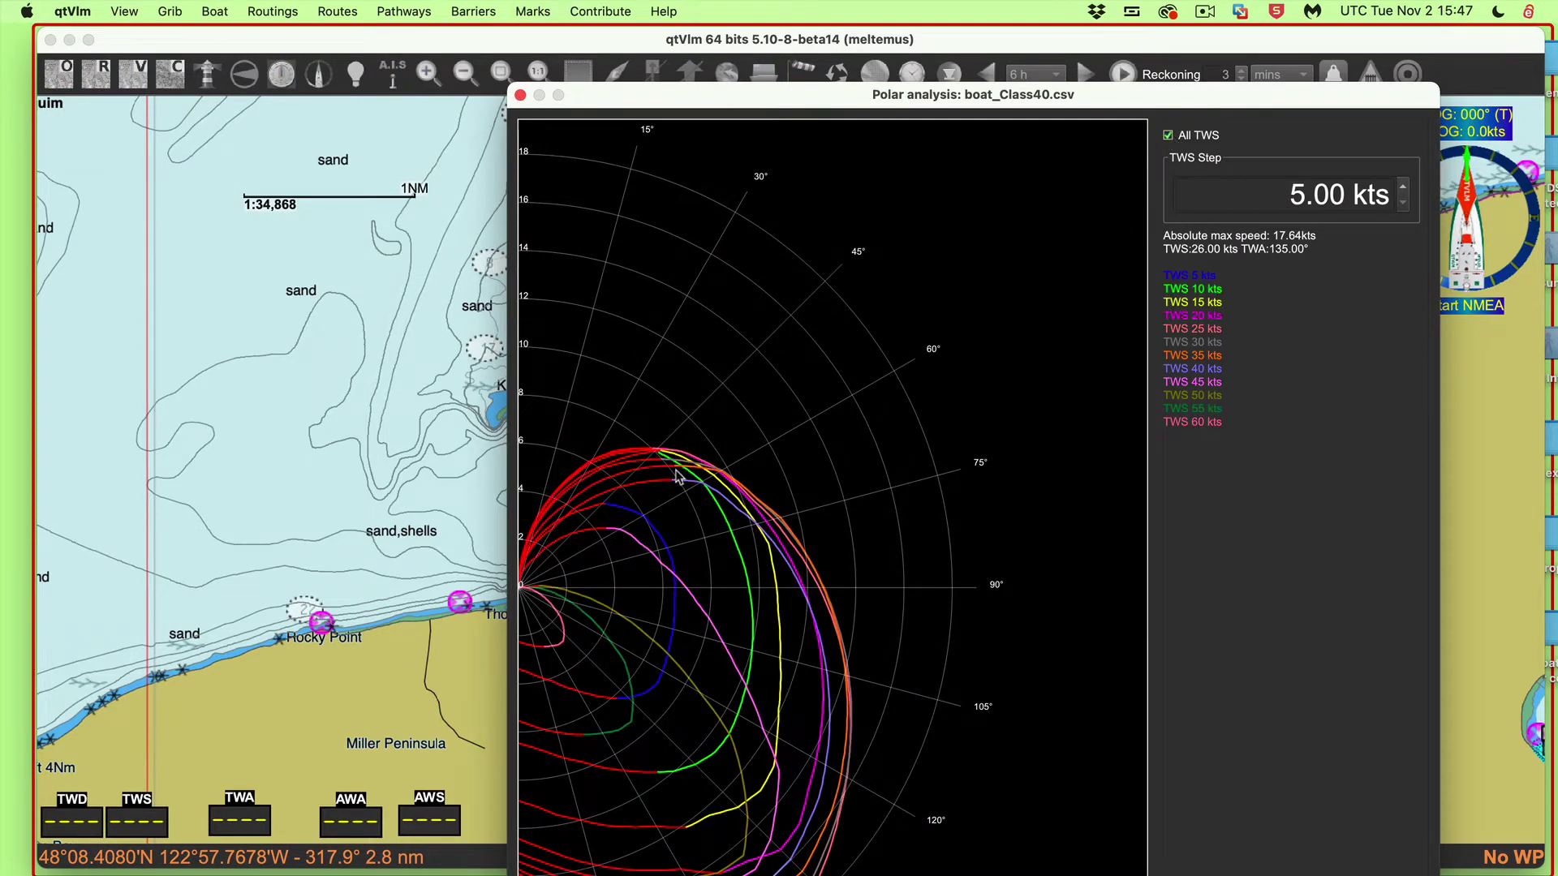
pyautogui.click(1169, 135)
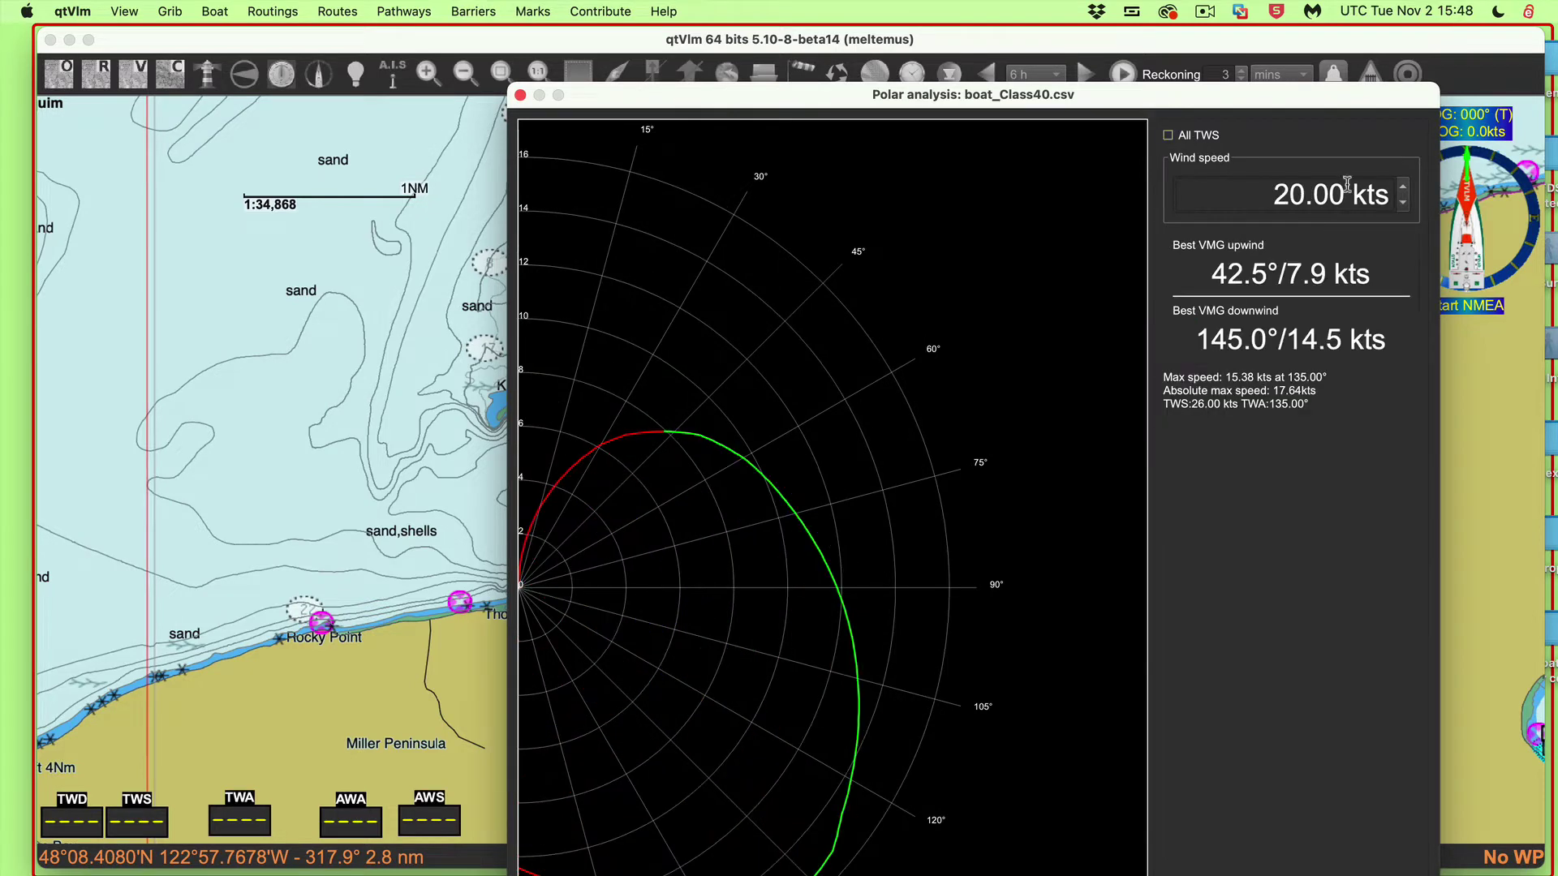
# Lower the wind speed in the polar analysis to 12 kts to examine the boat's performance curve
pyautogui.click(1402, 203)
pyautogui.click(1403, 205)
pyautogui.click(1402, 204)
pyautogui.click(1402, 204)
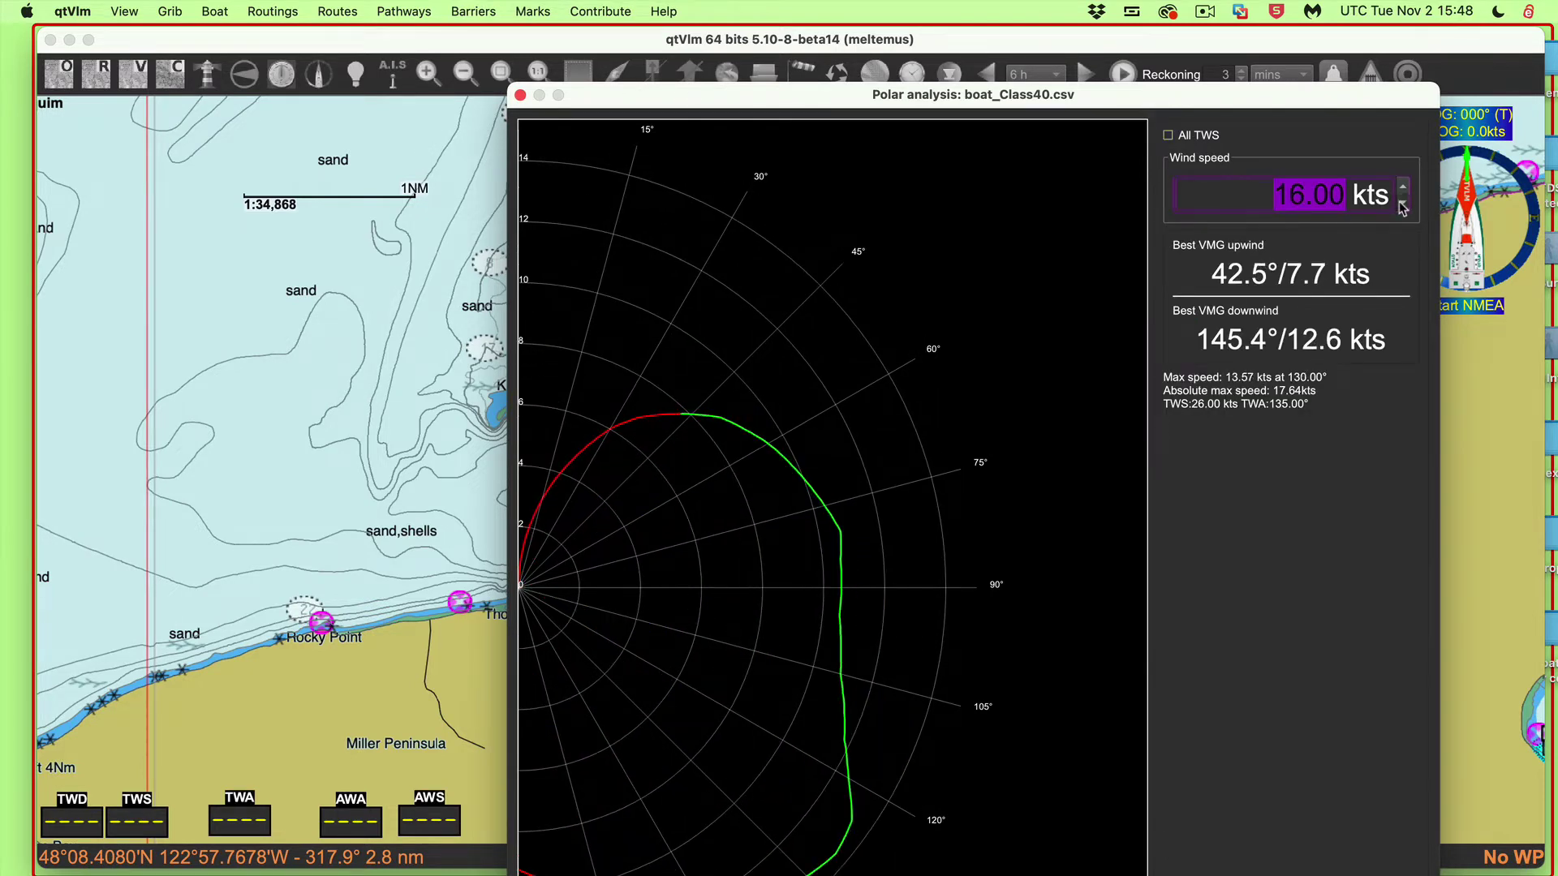
pyautogui.click(1402, 205)
pyautogui.click(1402, 204)
pyautogui.click(1402, 205)
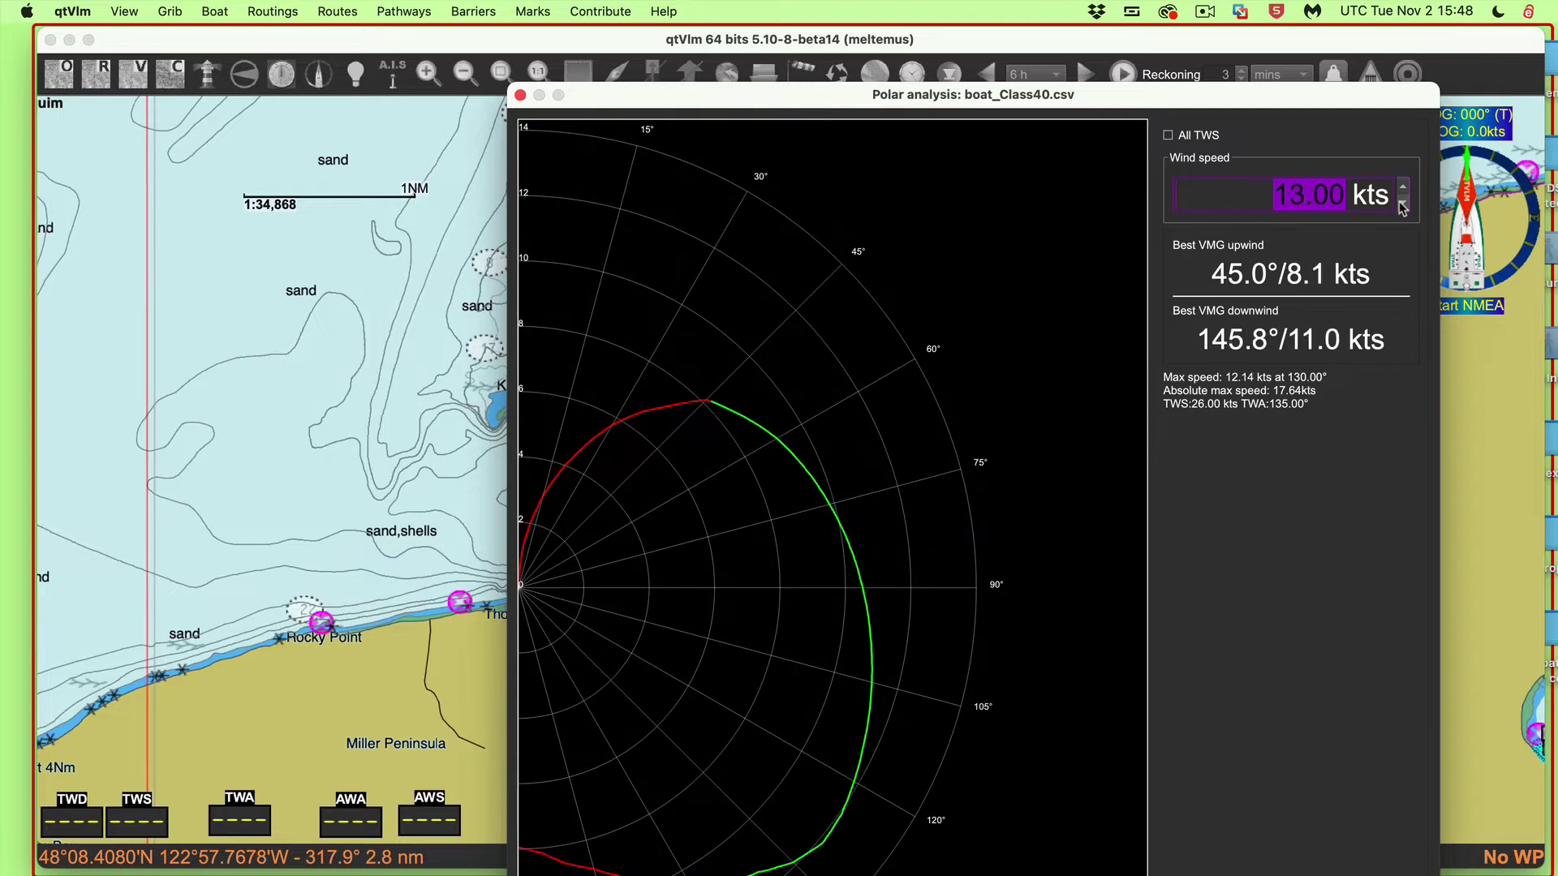
pyautogui.click(1402, 204)
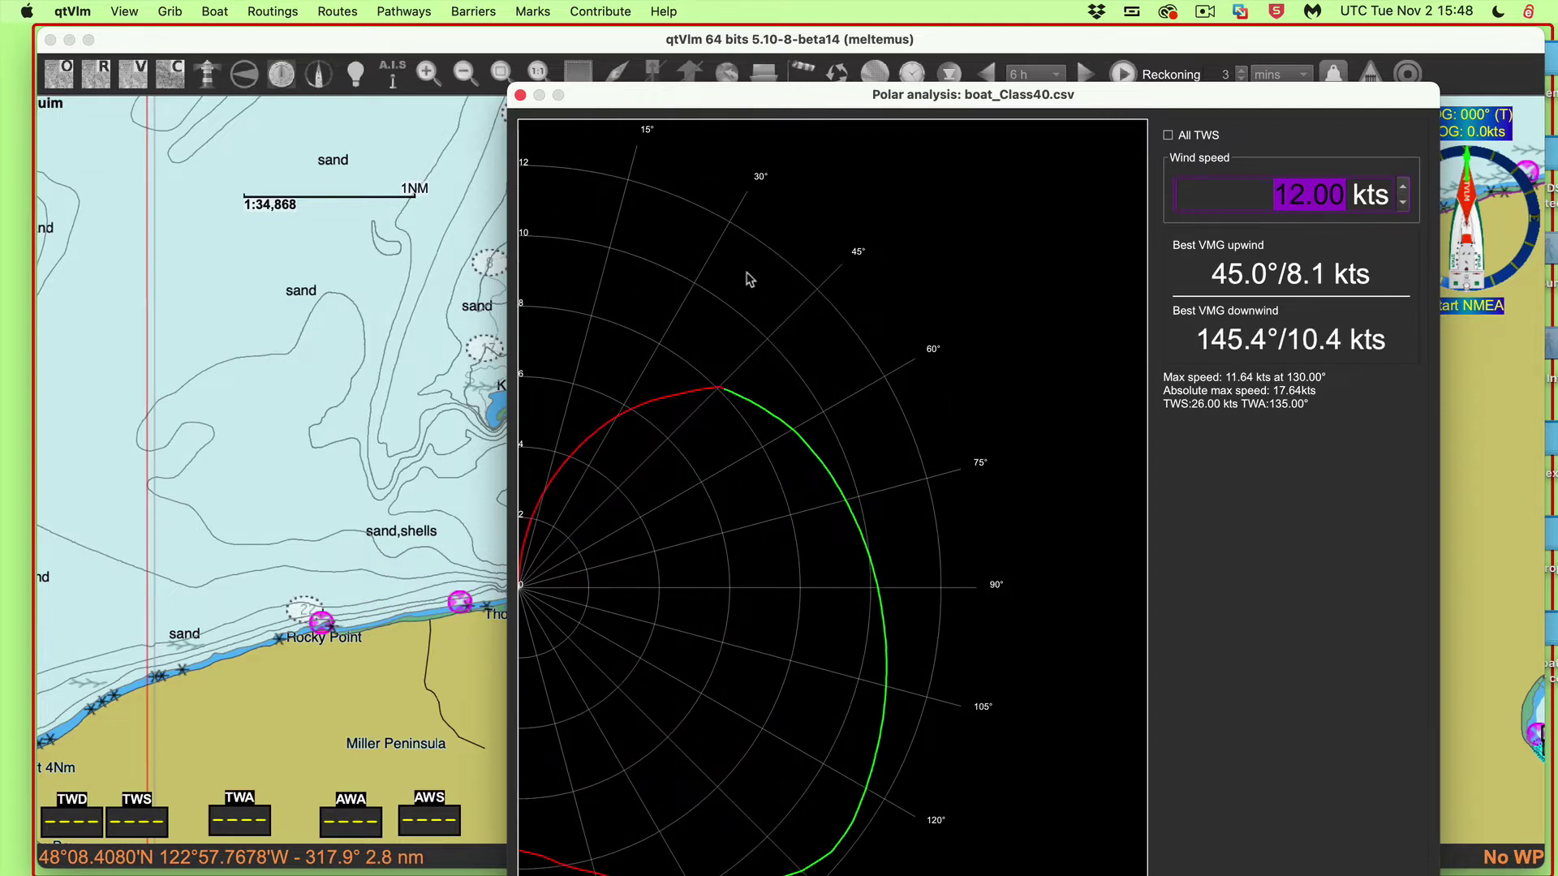
# Examine the boat's polar curve at a wind speed of 7 kts, then close the polar analysis
pyautogui.moveTo(1197, 96); pyautogui.dragTo(1054, 40)
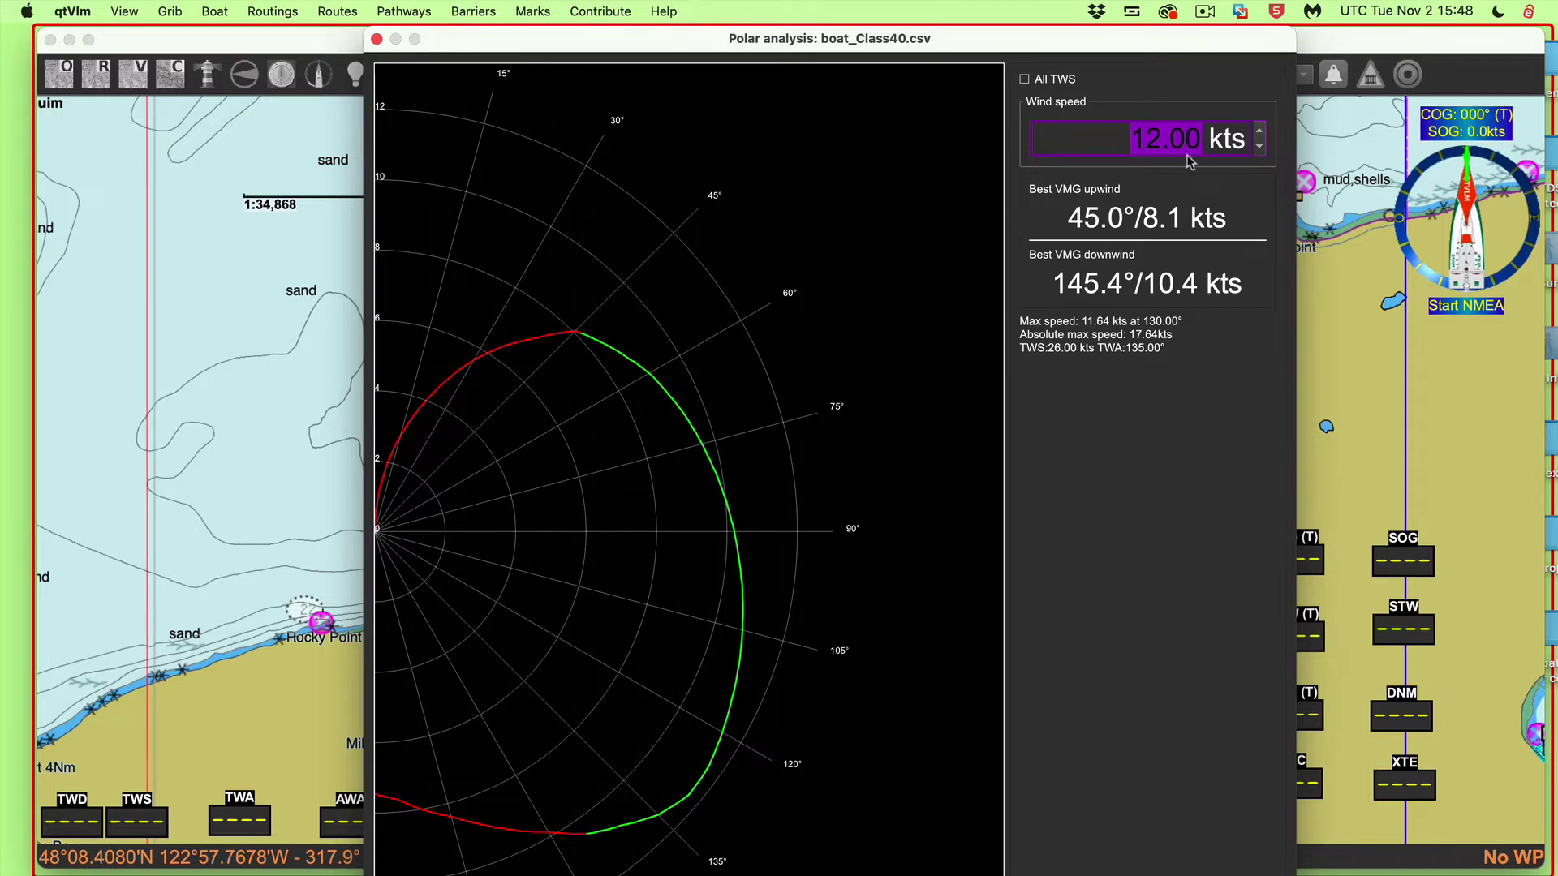
pyautogui.click(1260, 146)
pyautogui.click(1259, 147)
pyautogui.click(1259, 147)
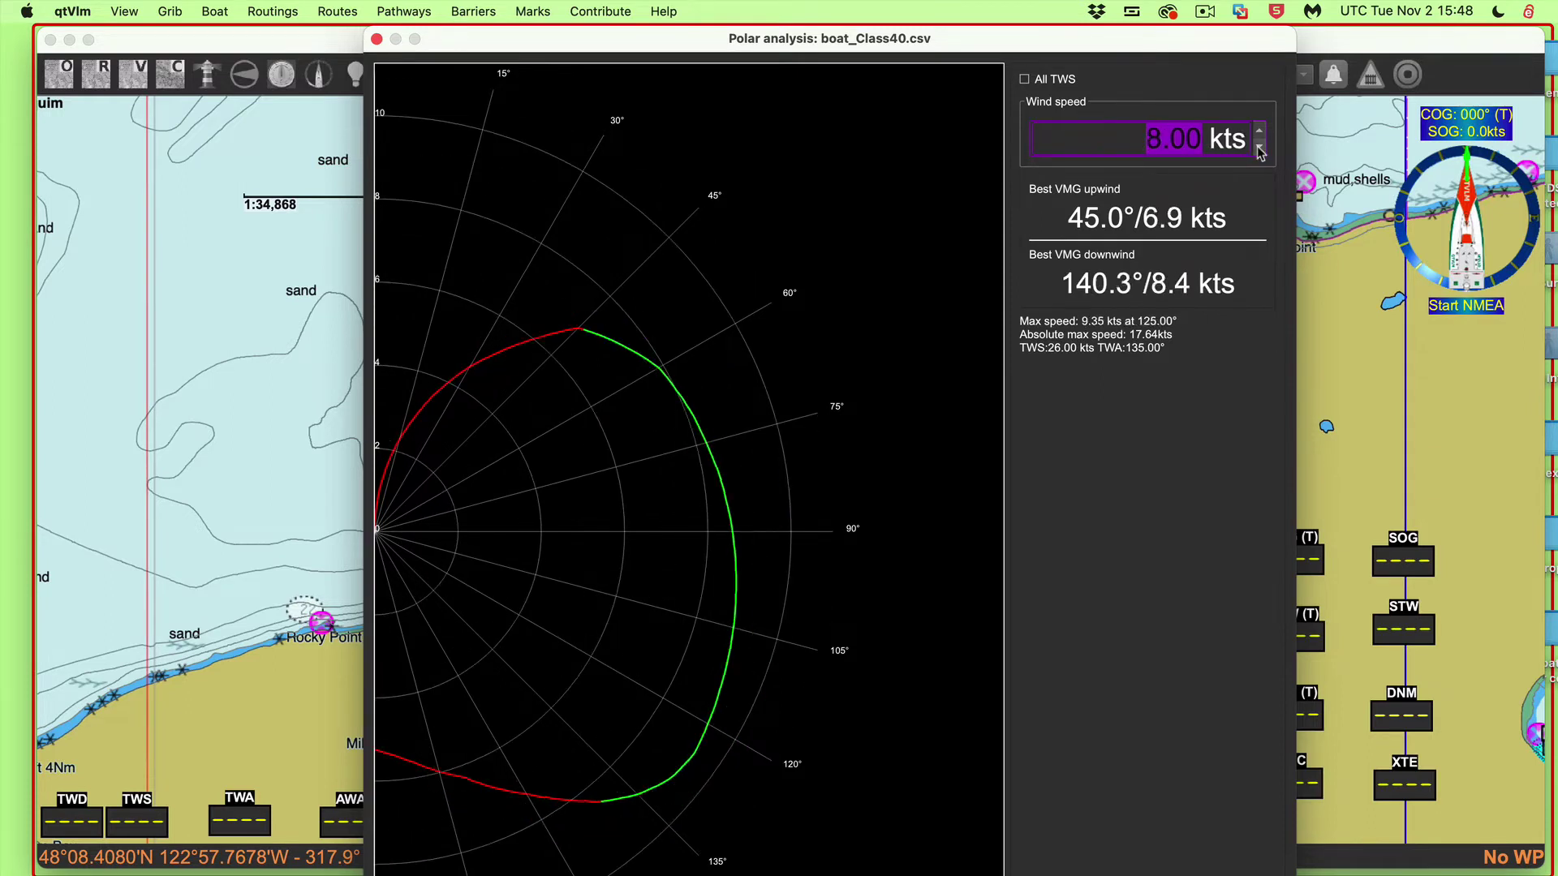
pyautogui.click(1259, 147)
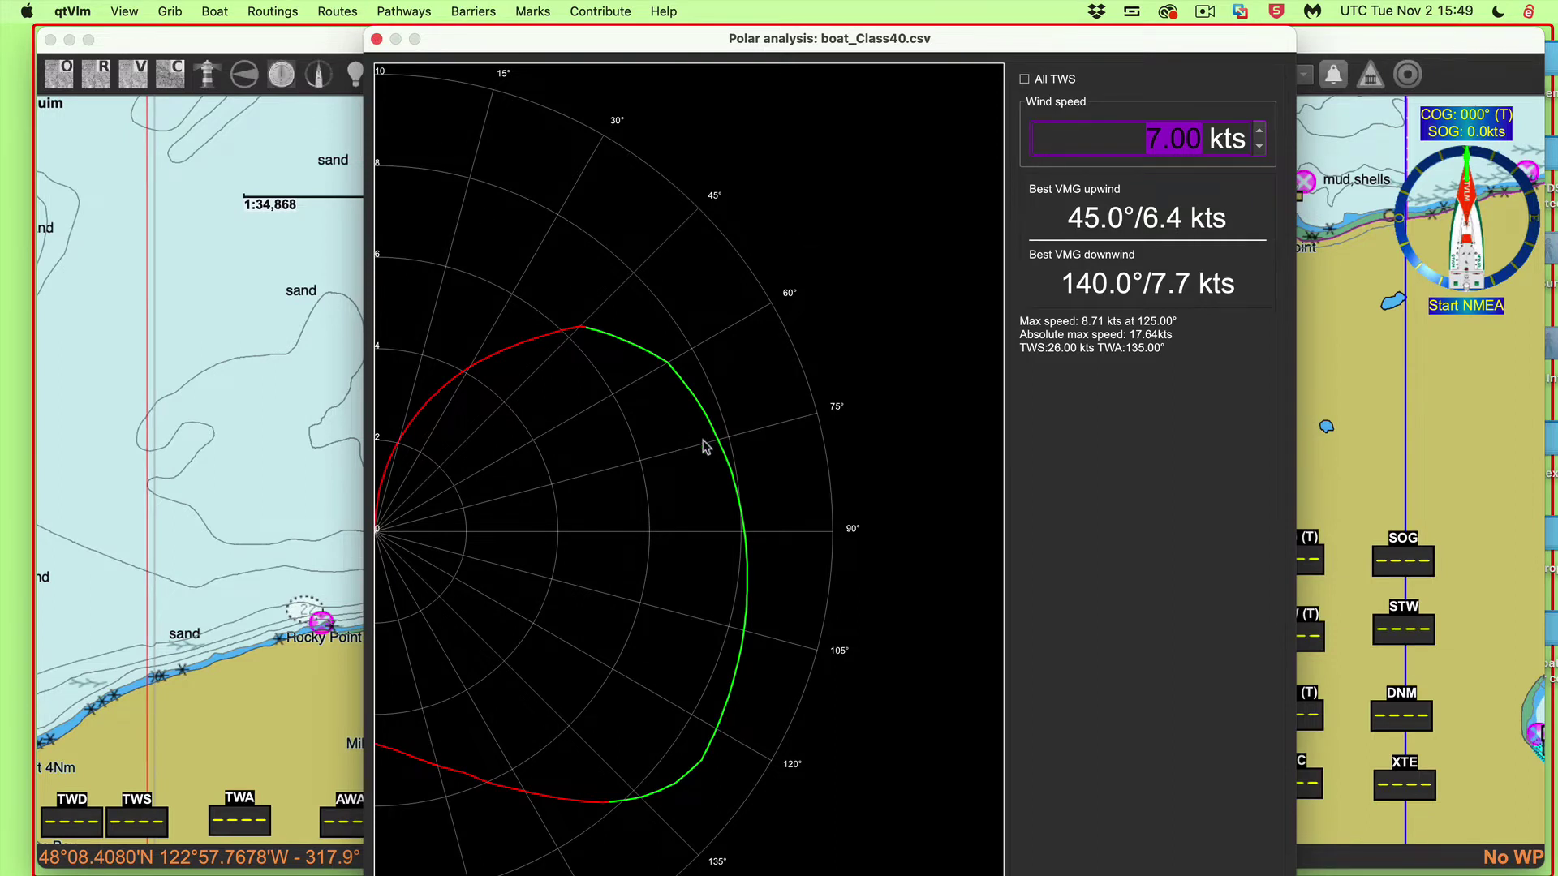
pyautogui.click(374, 40)
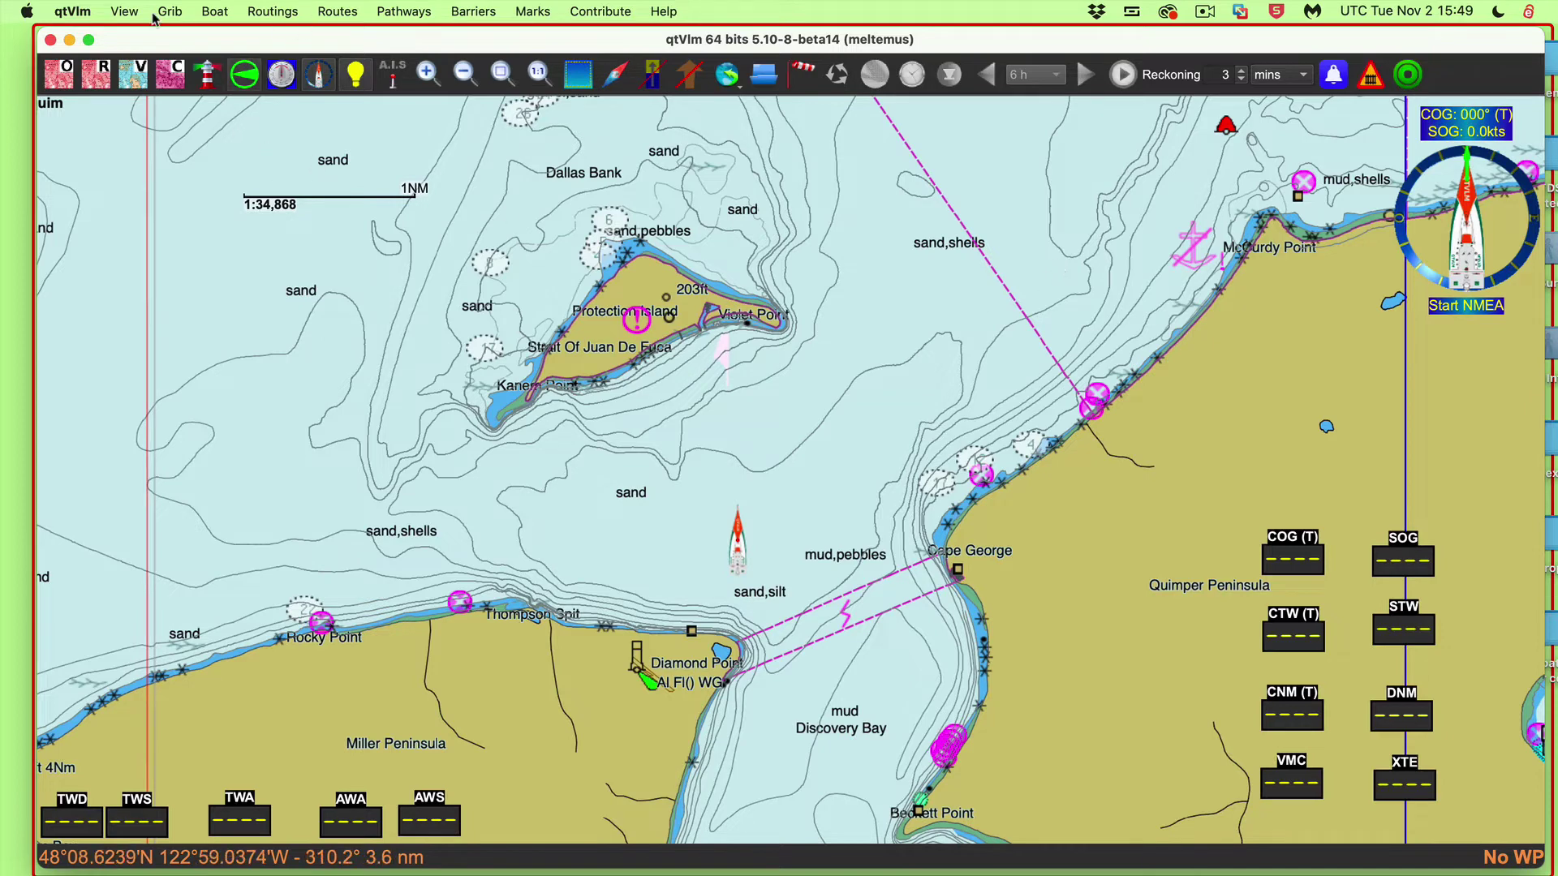
# Lower the boat-speed threshold for using the engine and save the boat settings
pyautogui.click(216, 13)
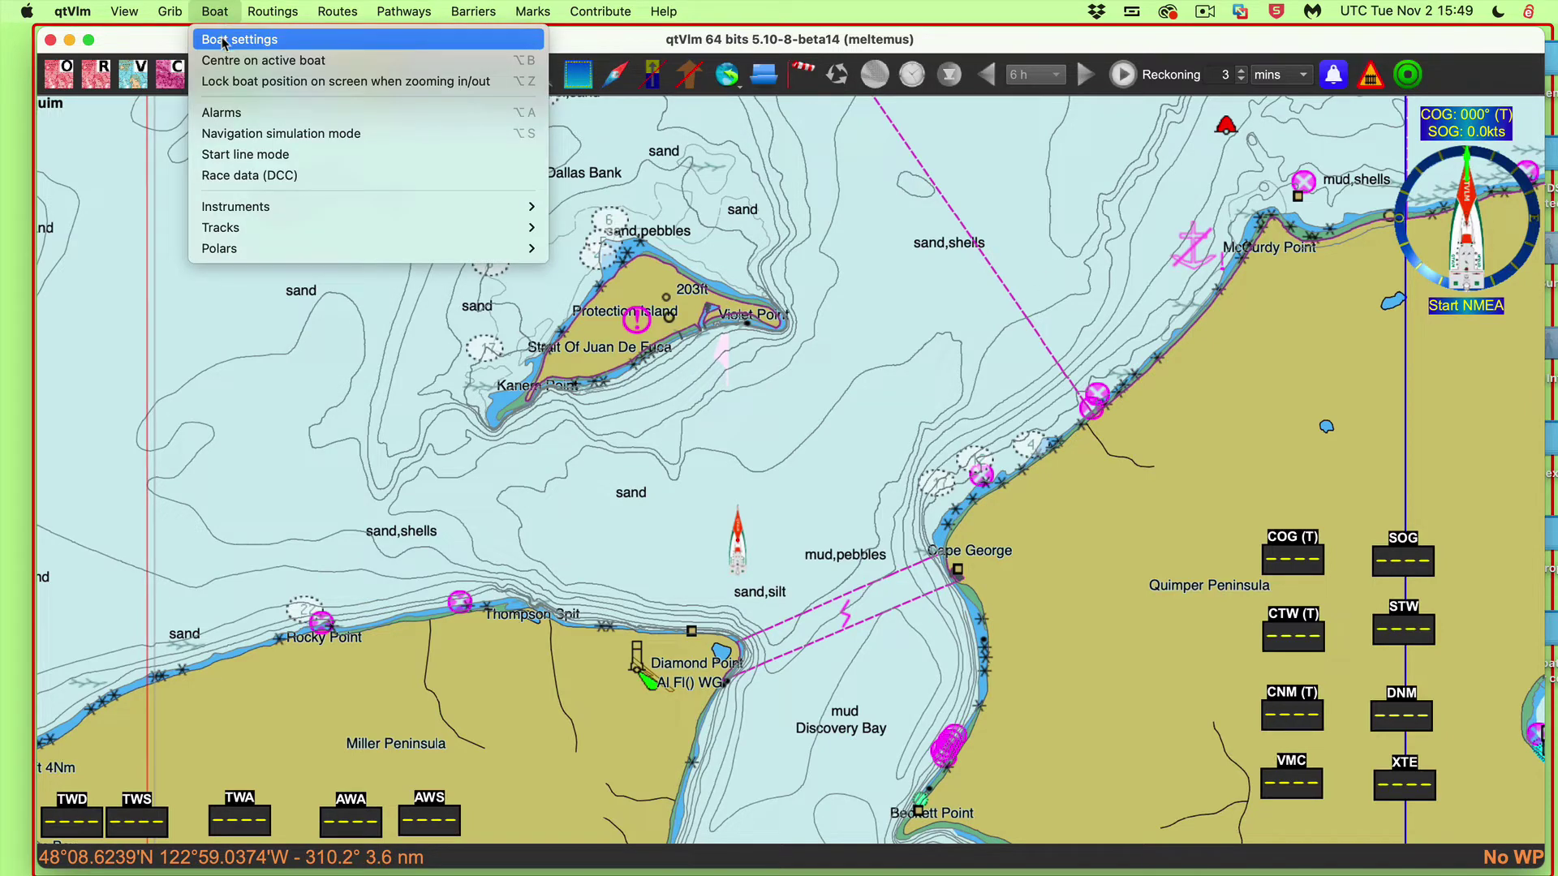
pyautogui.click(223, 41)
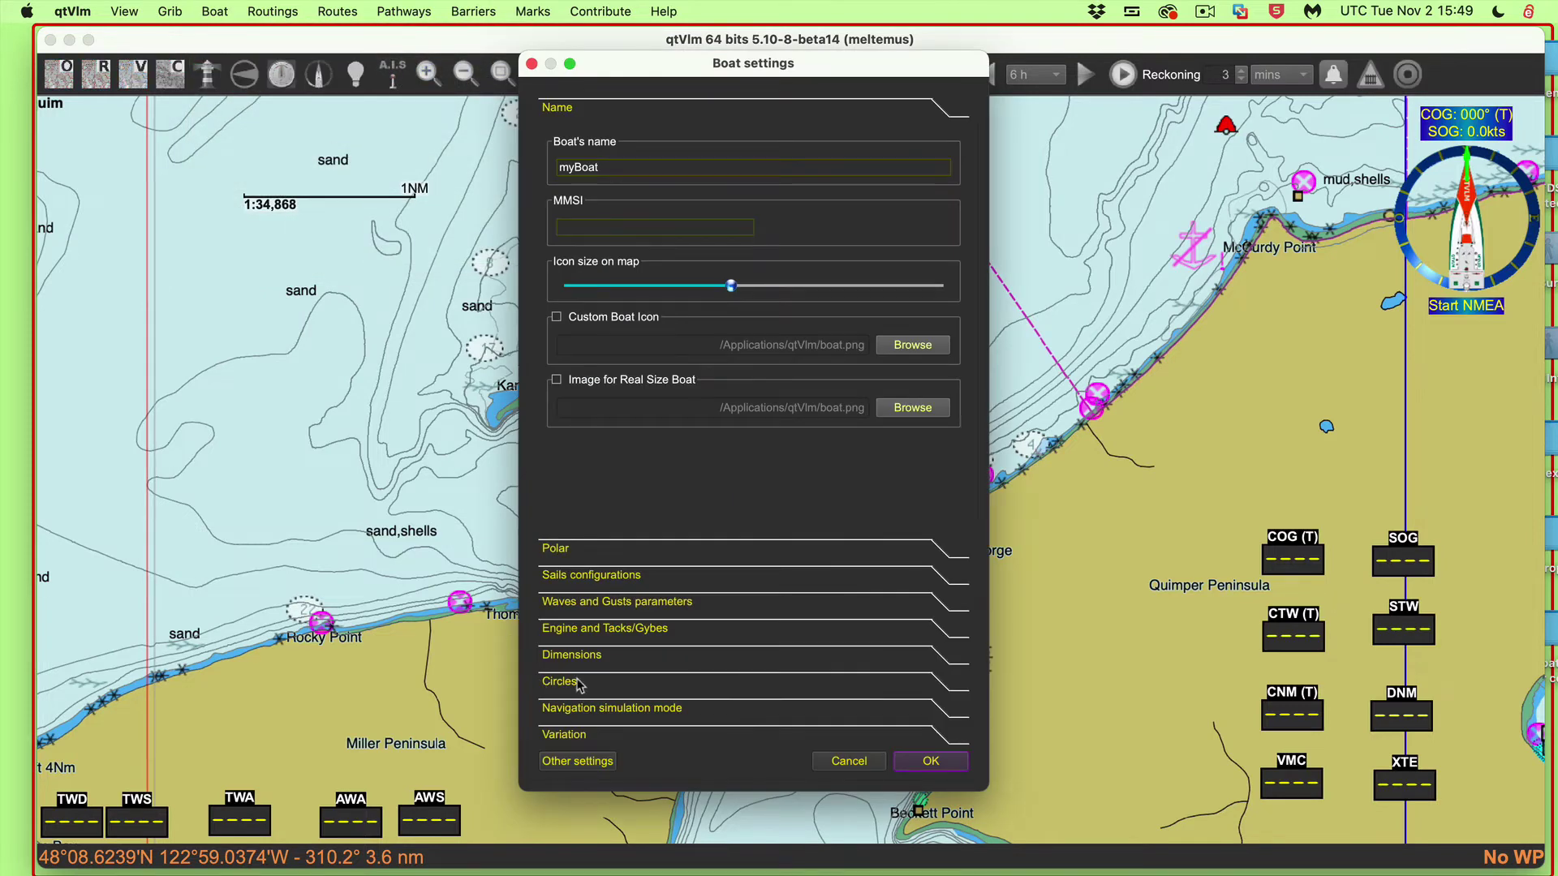
pyautogui.click(620, 630)
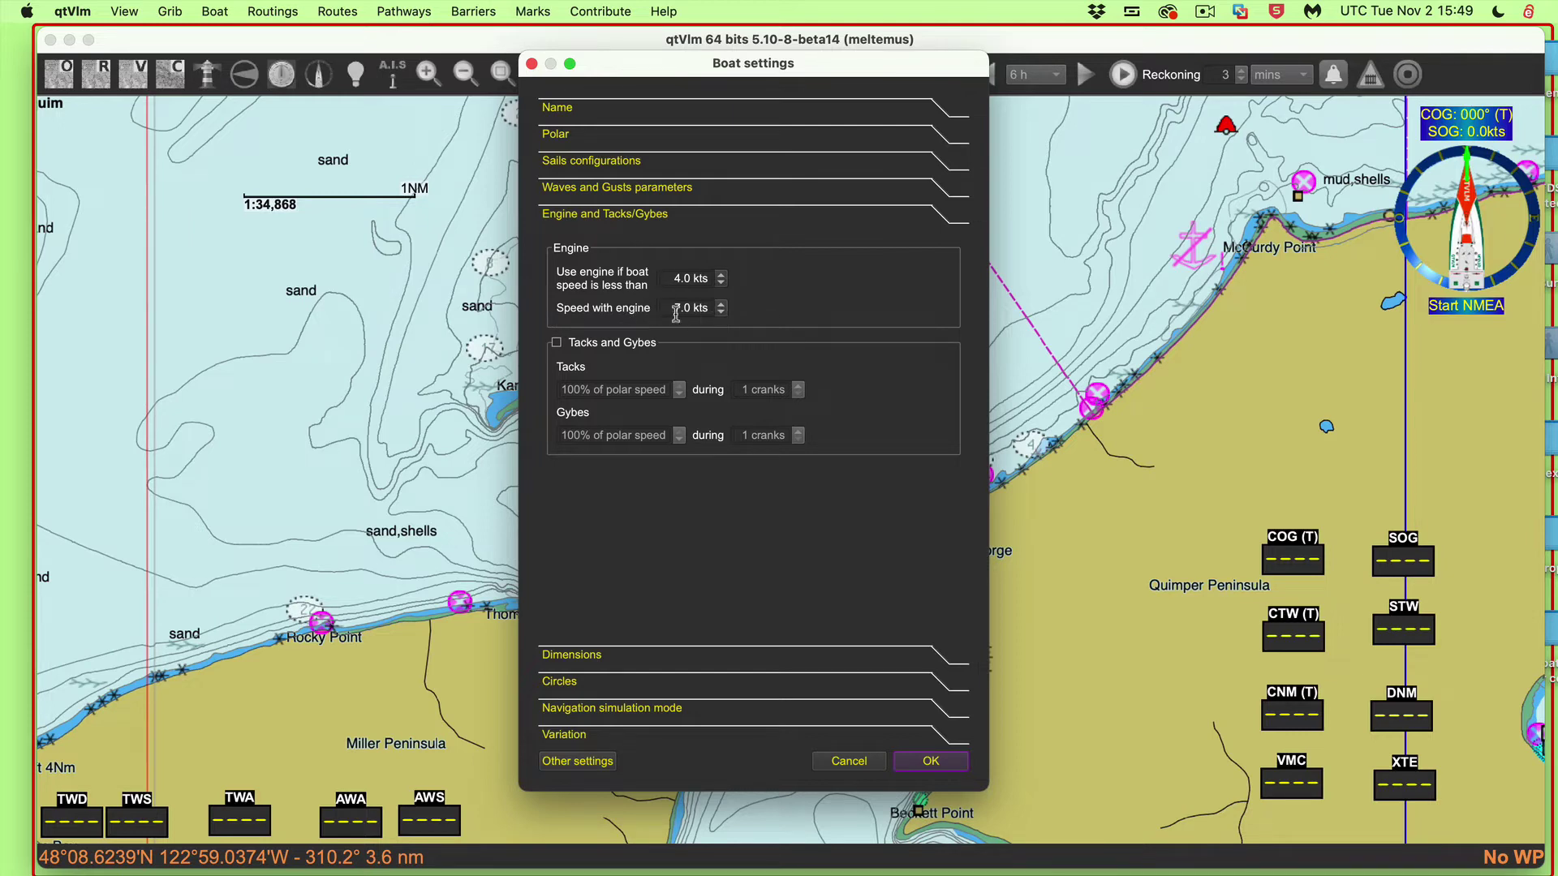
pyautogui.click(720, 285)
pyautogui.click(870, 289)
pyautogui.click(933, 763)
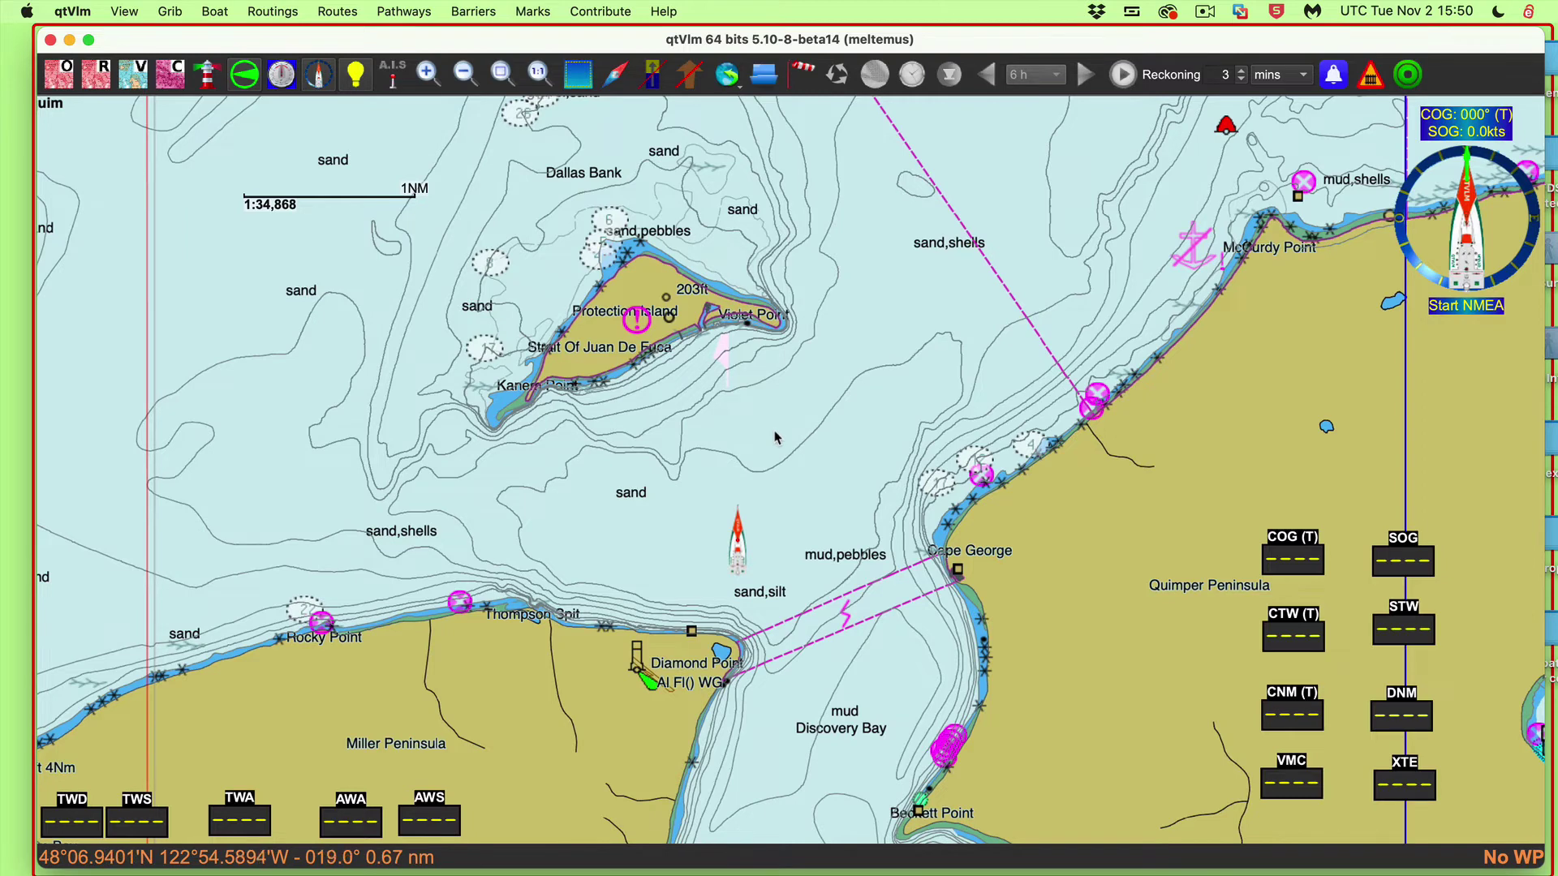
# Close all loaded grib files
pyautogui.click(172, 13)
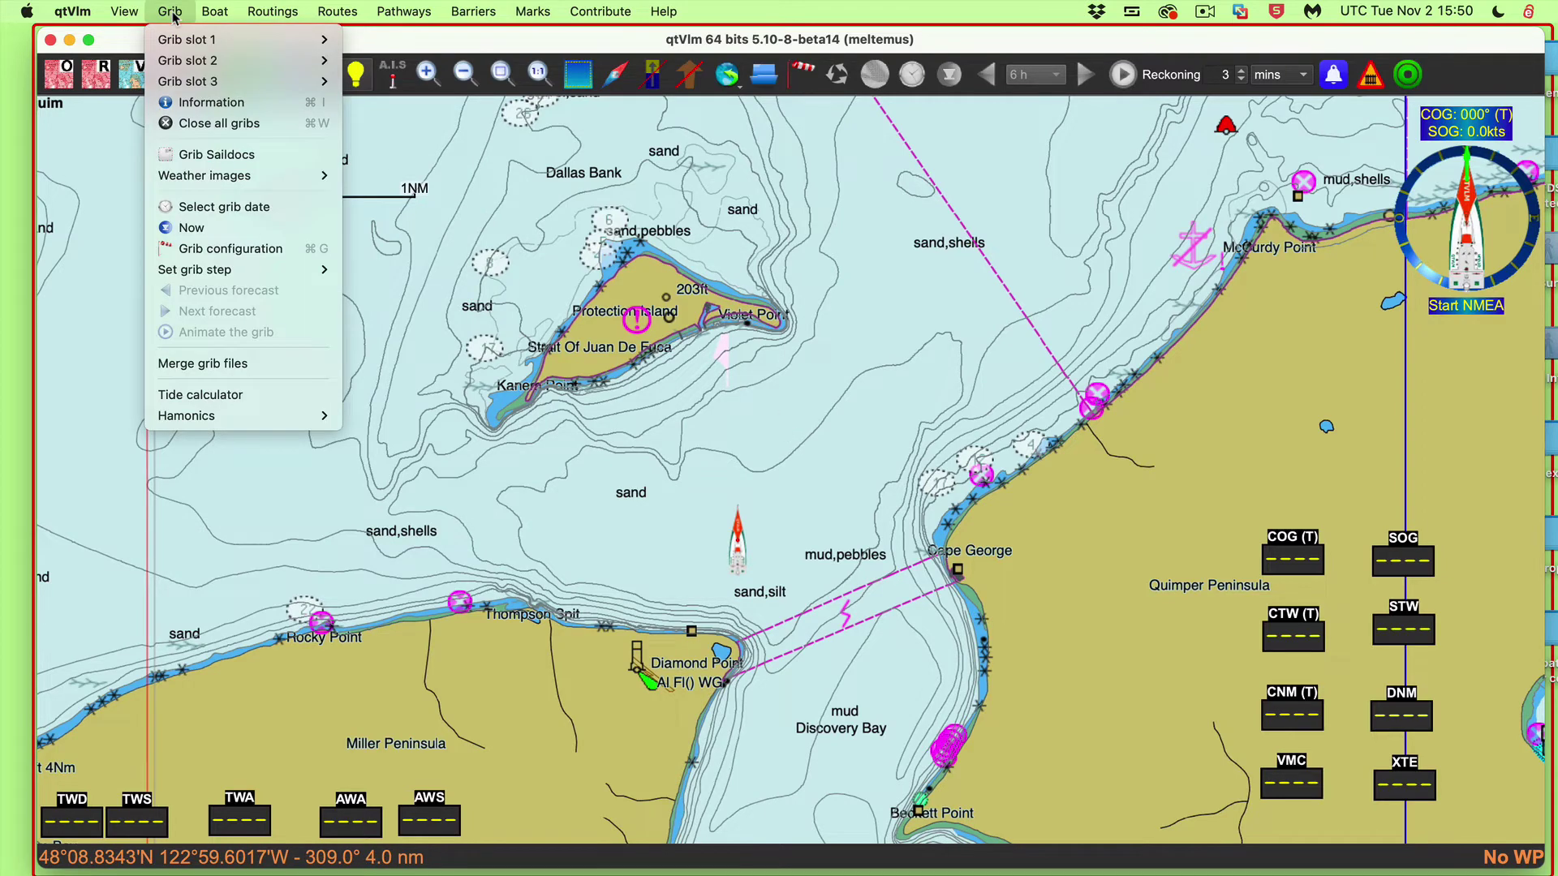
pyautogui.click(225, 130)
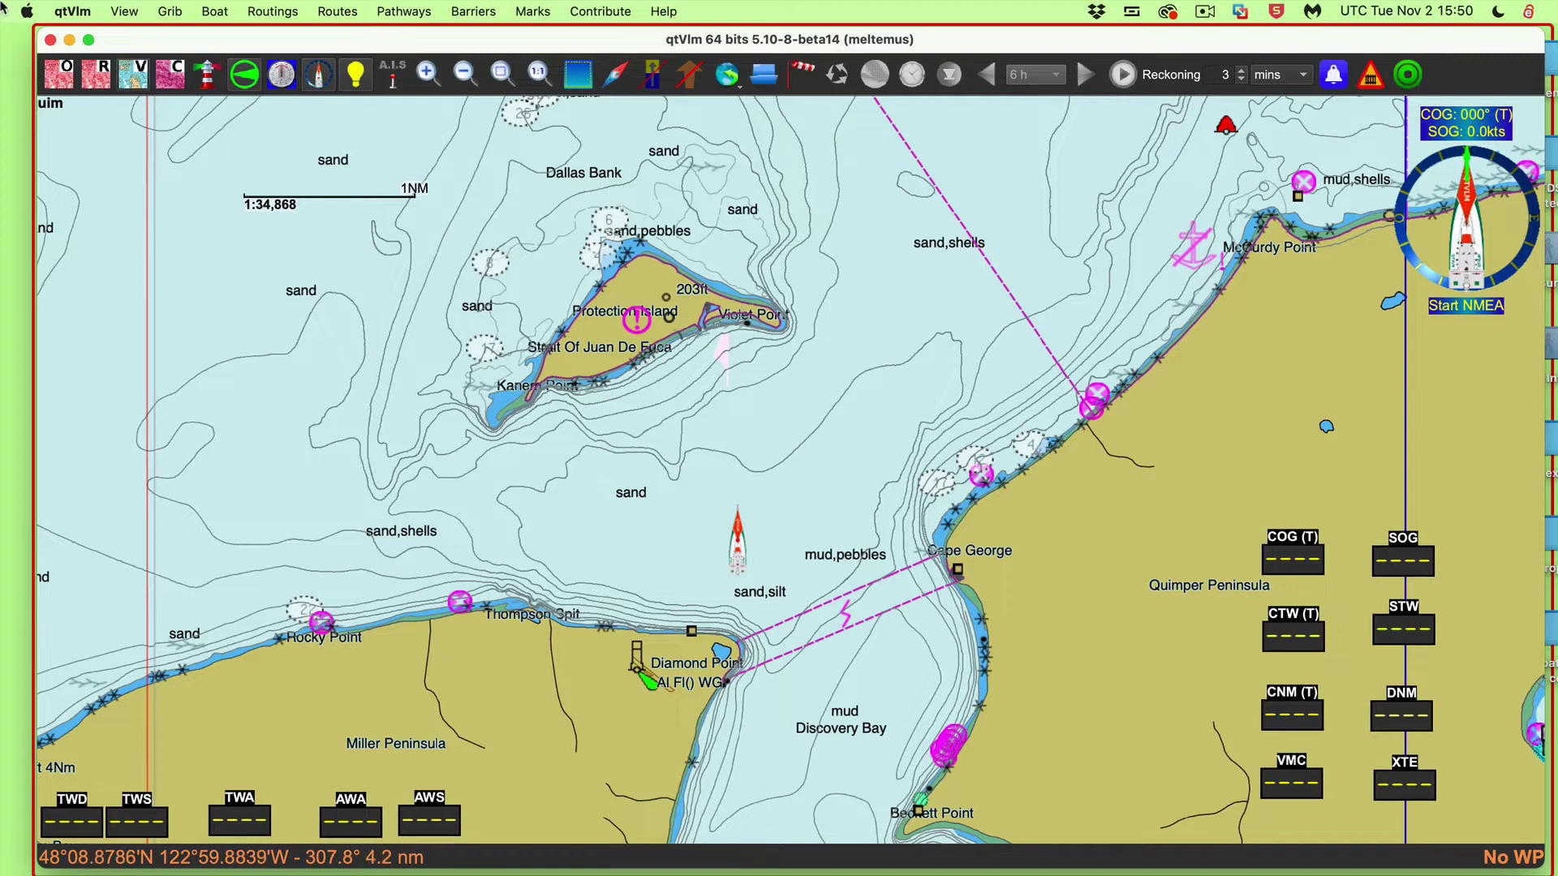
# Clear any open gribs, download a partial VLM grib, and toggle its display on the chart off and back on
pyautogui.click(169, 11)
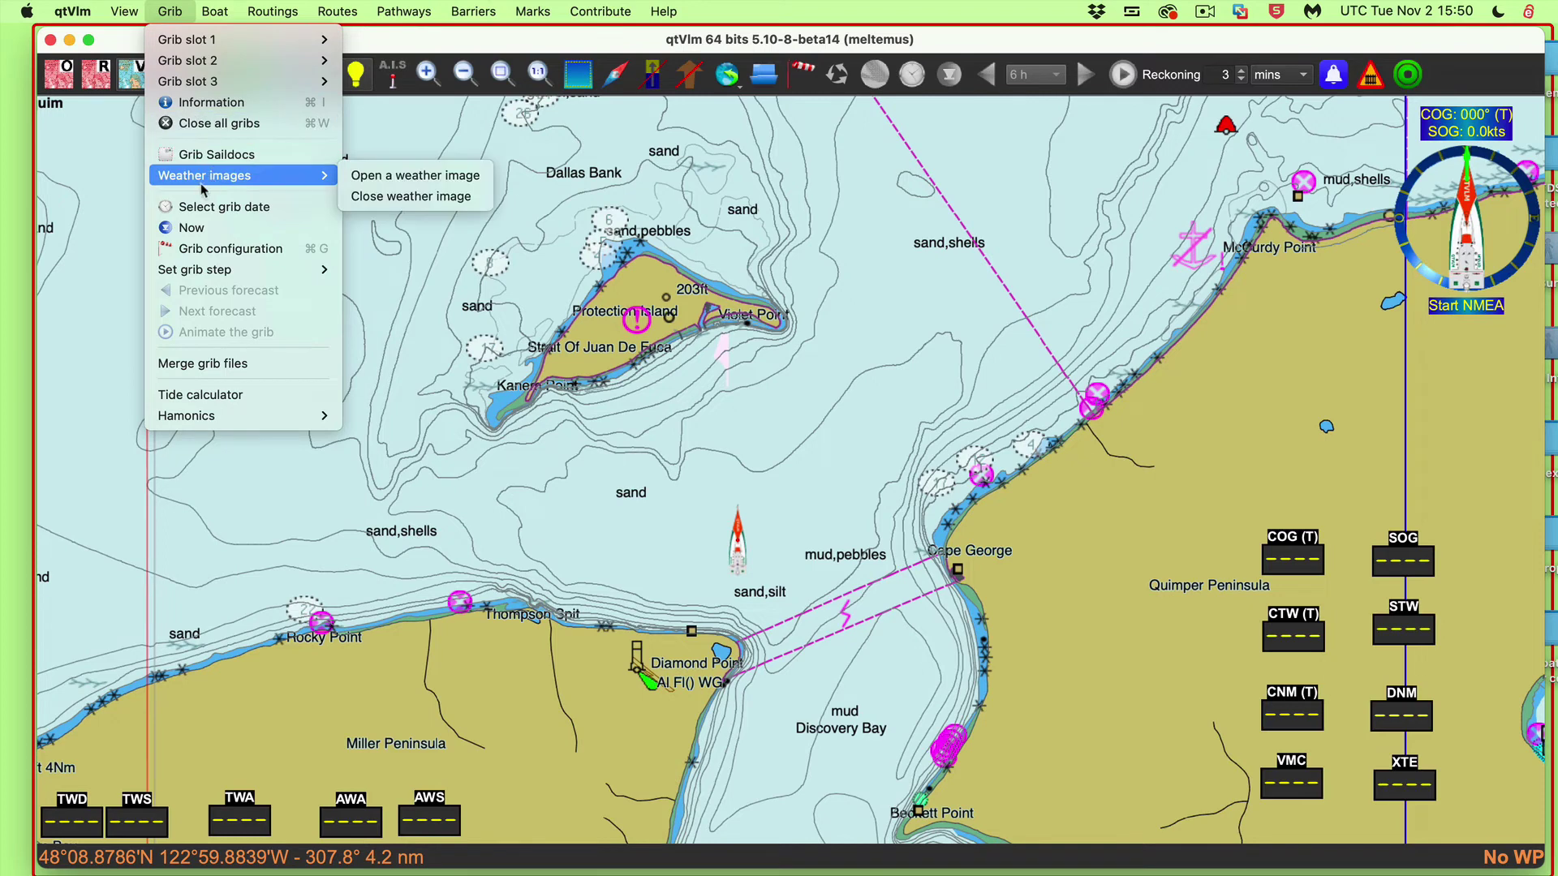
pyautogui.click(212, 123)
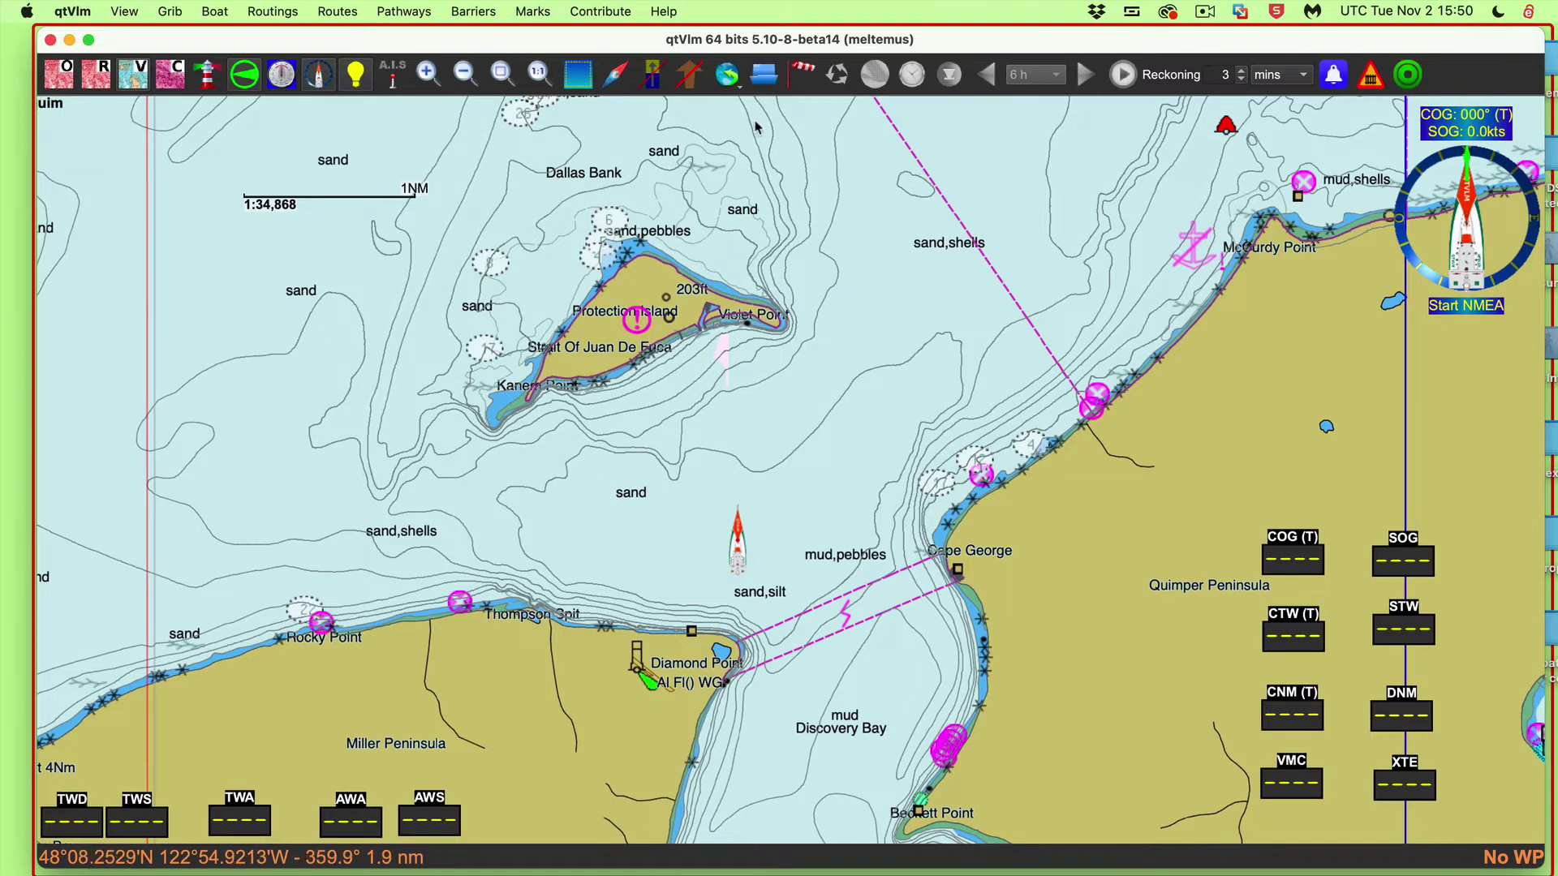
pyautogui.click(729, 77)
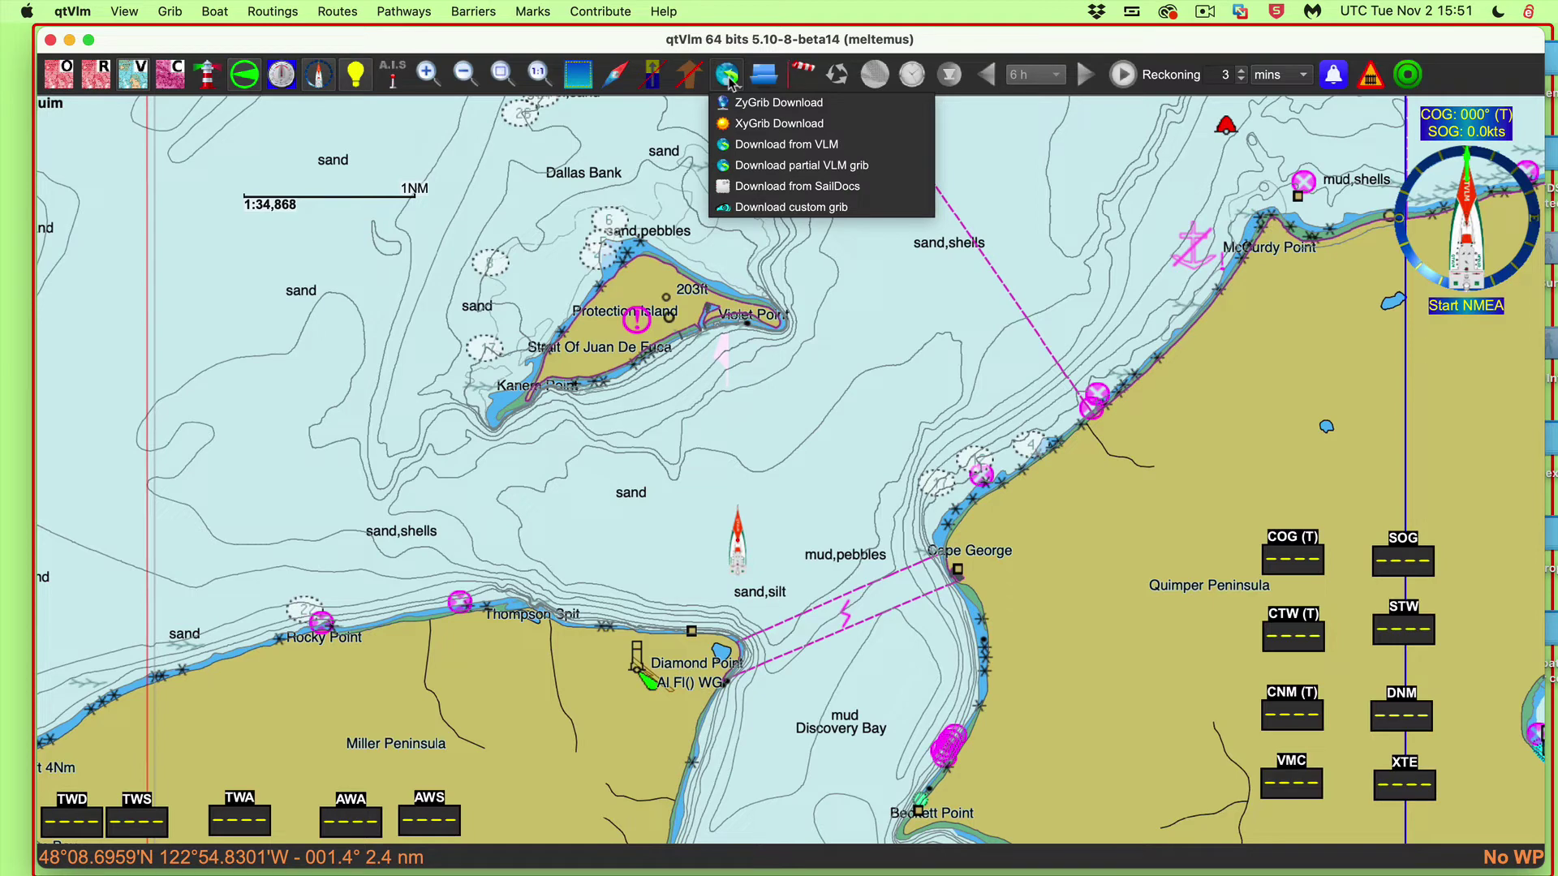
pyautogui.click(755, 165)
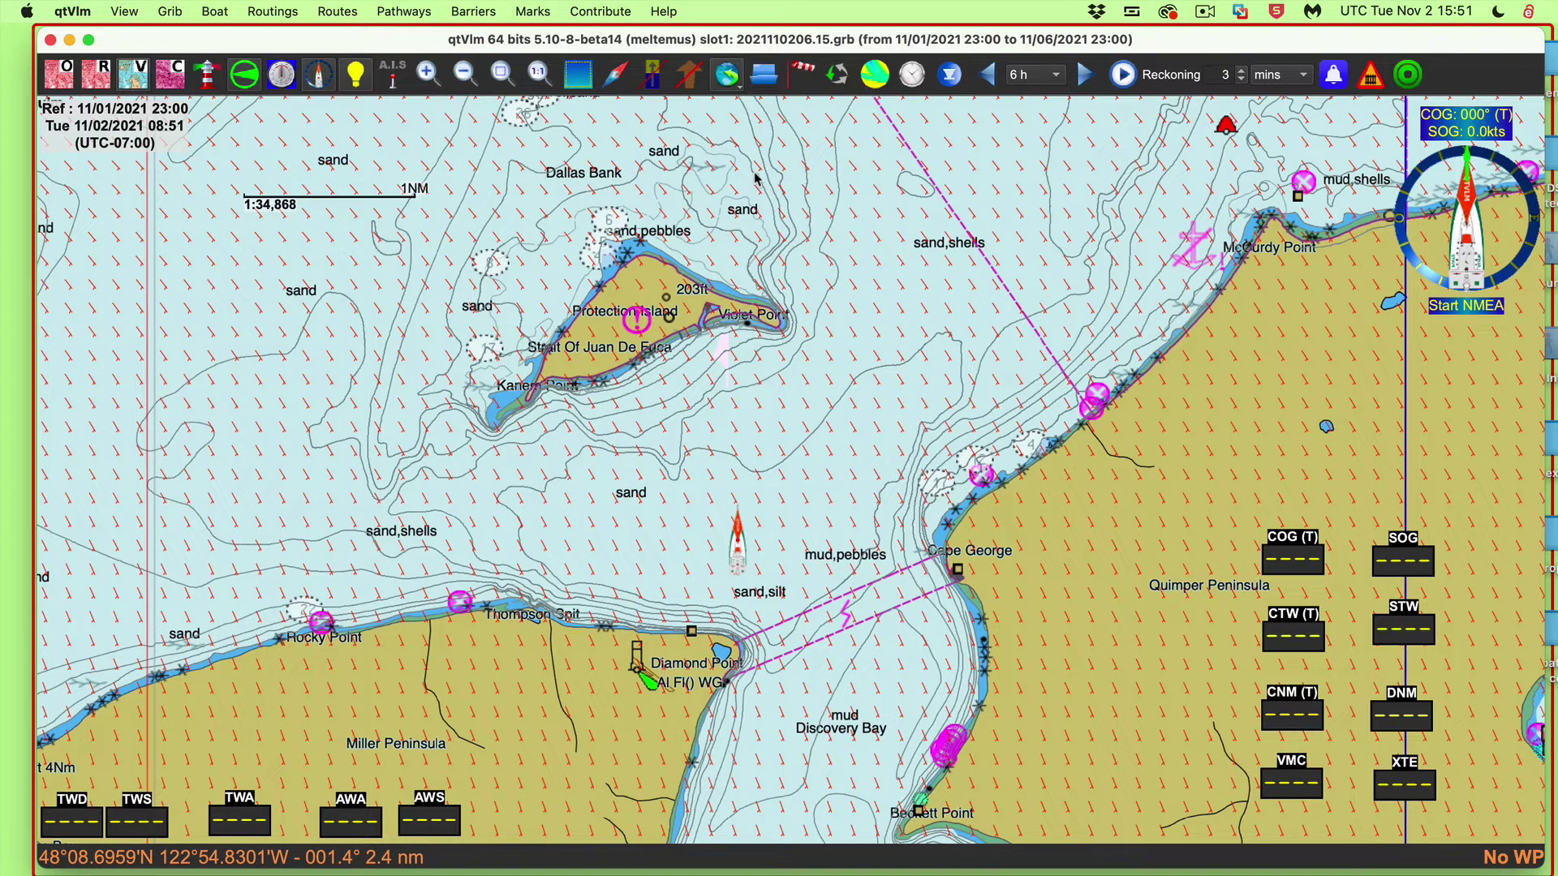
pyautogui.click(881, 83)
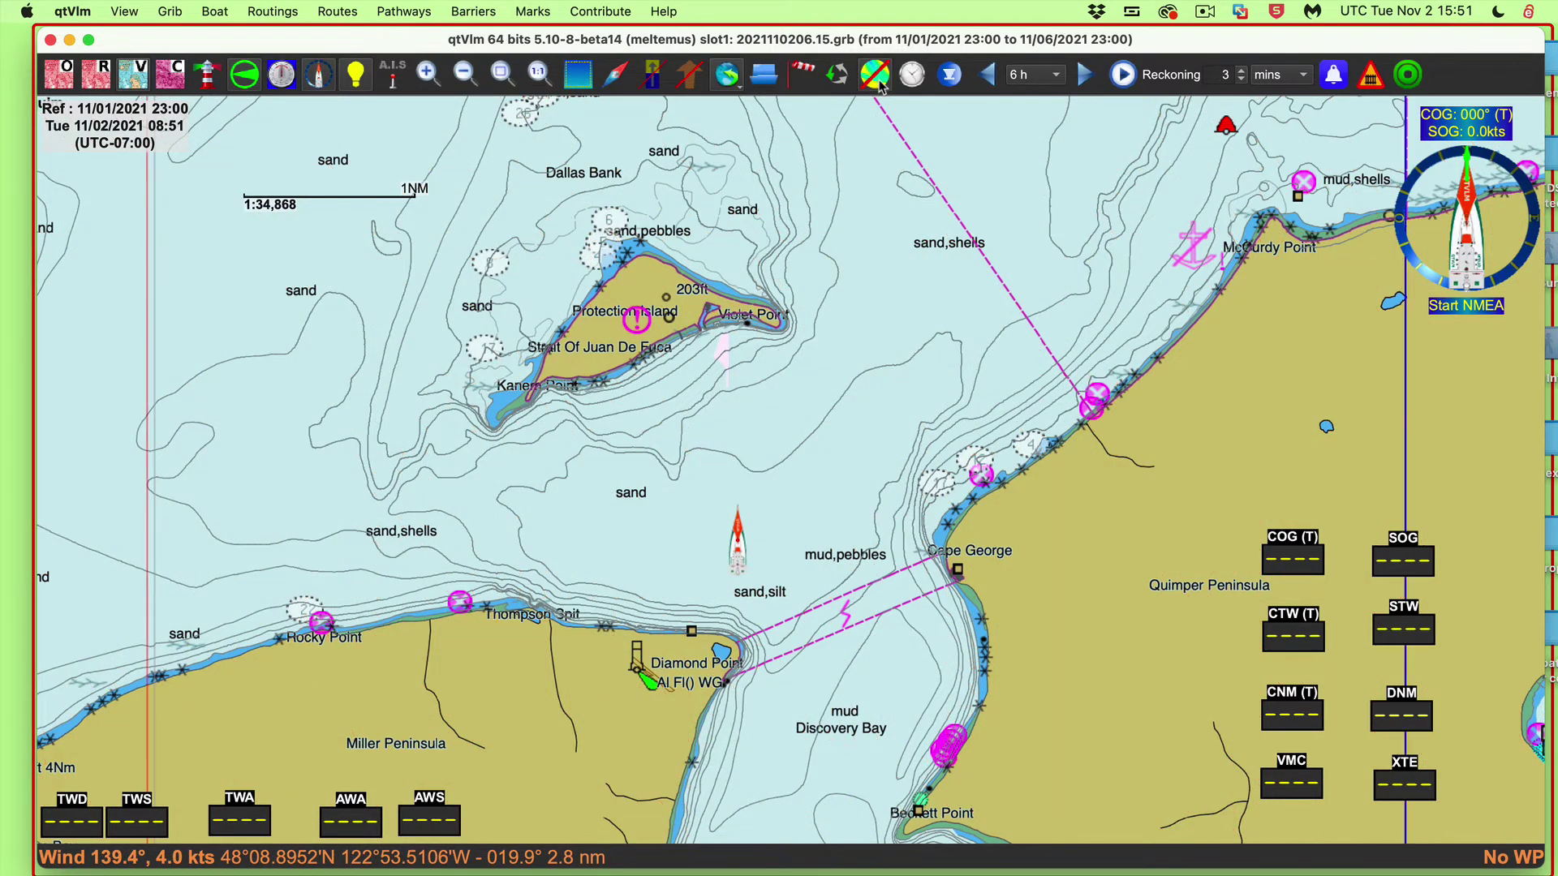
pyautogui.click(881, 83)
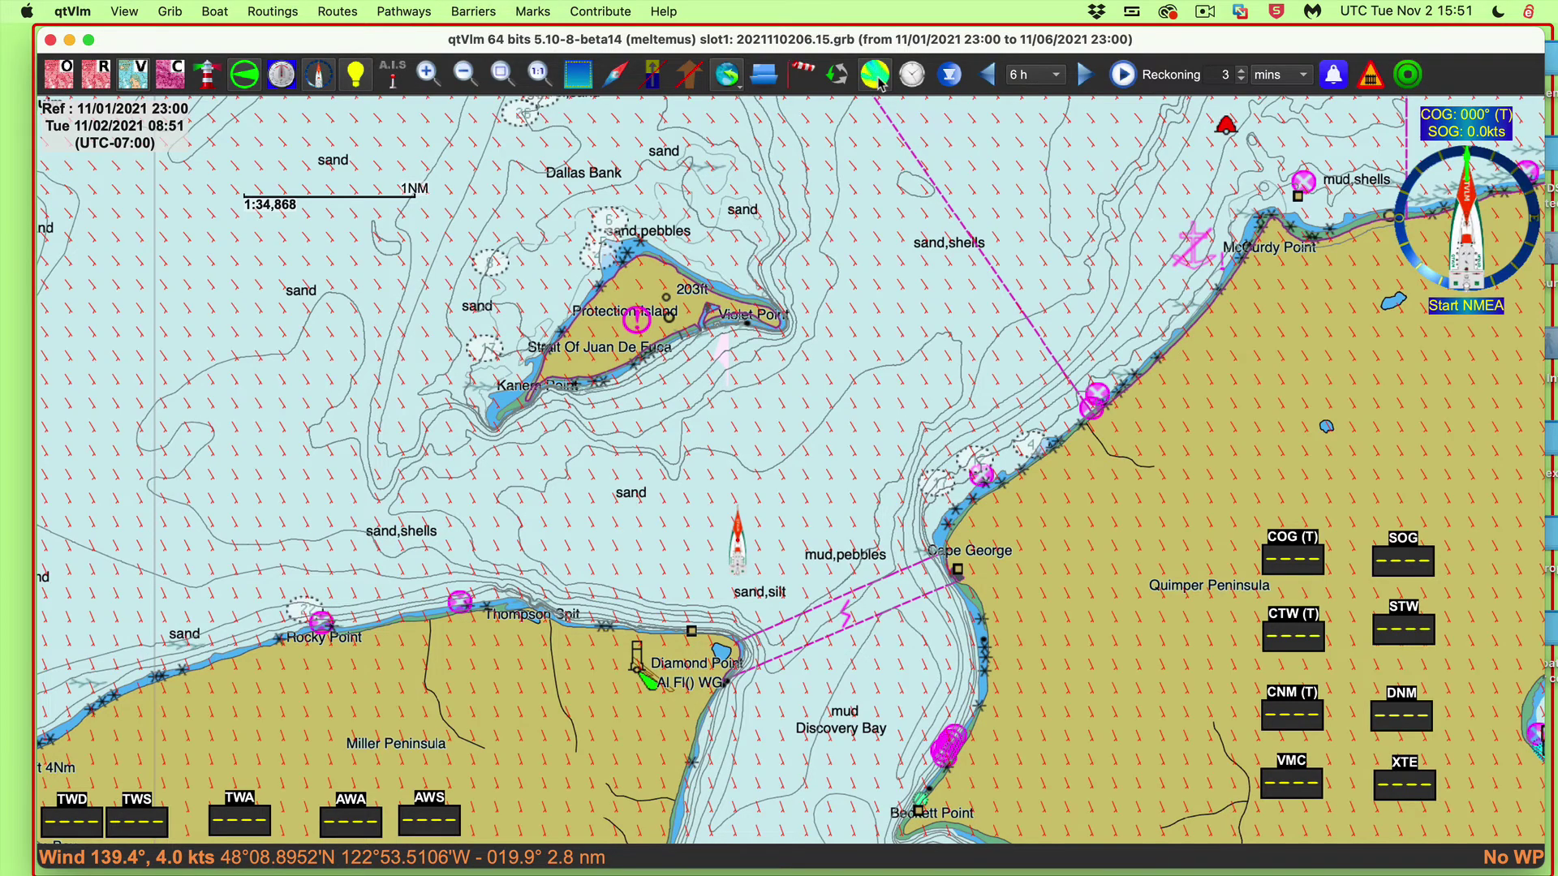
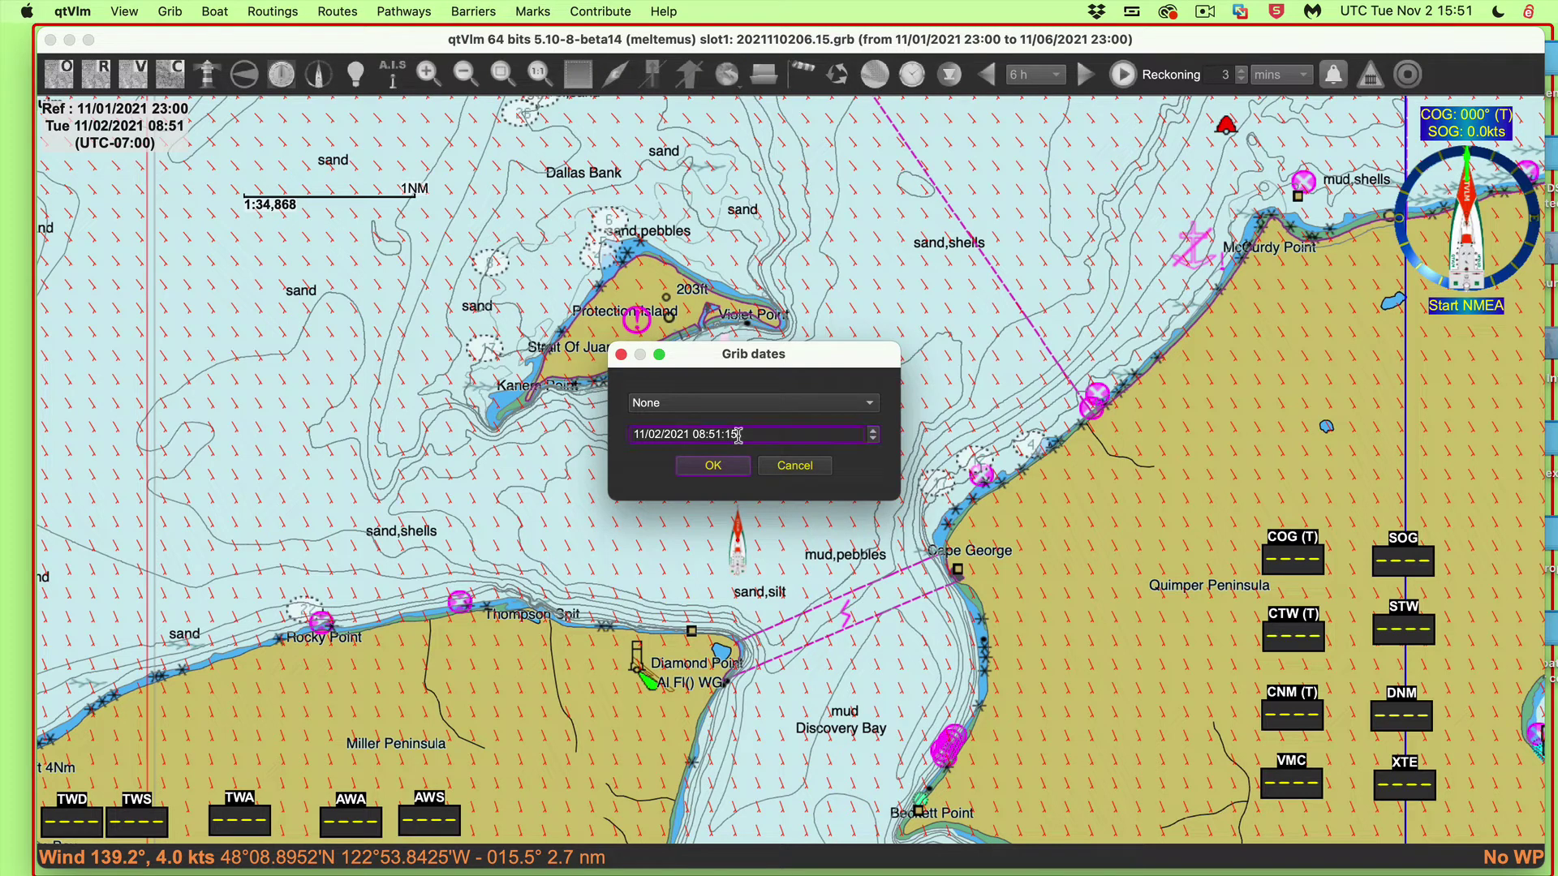
# Examine the forecast times offered for the grib date and close the date selection without changing it
pyautogui.click(866, 434)
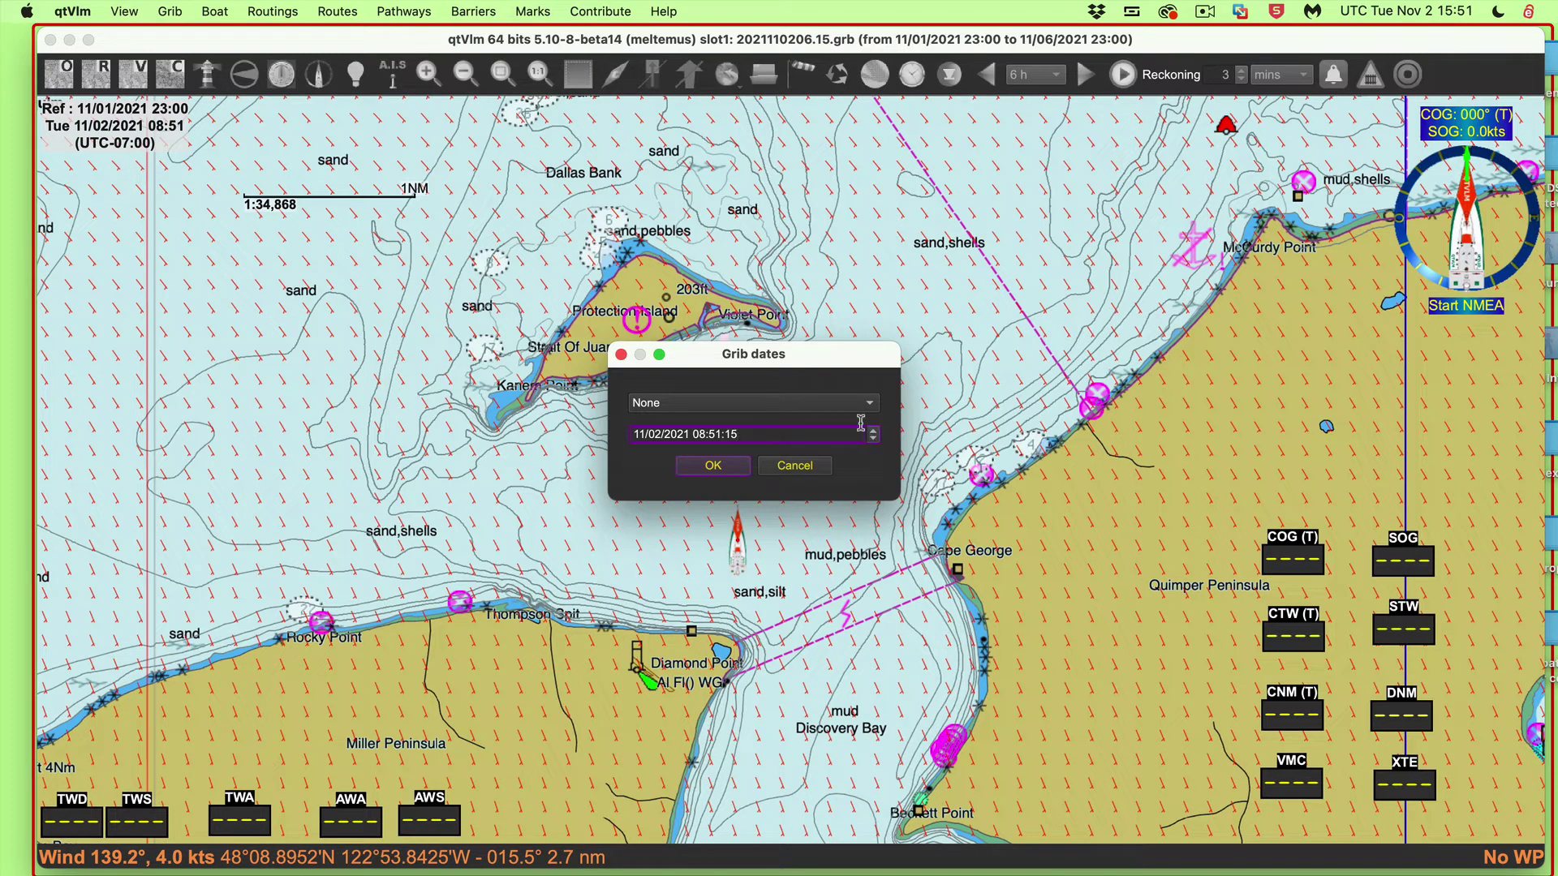
pyautogui.click(815, 404)
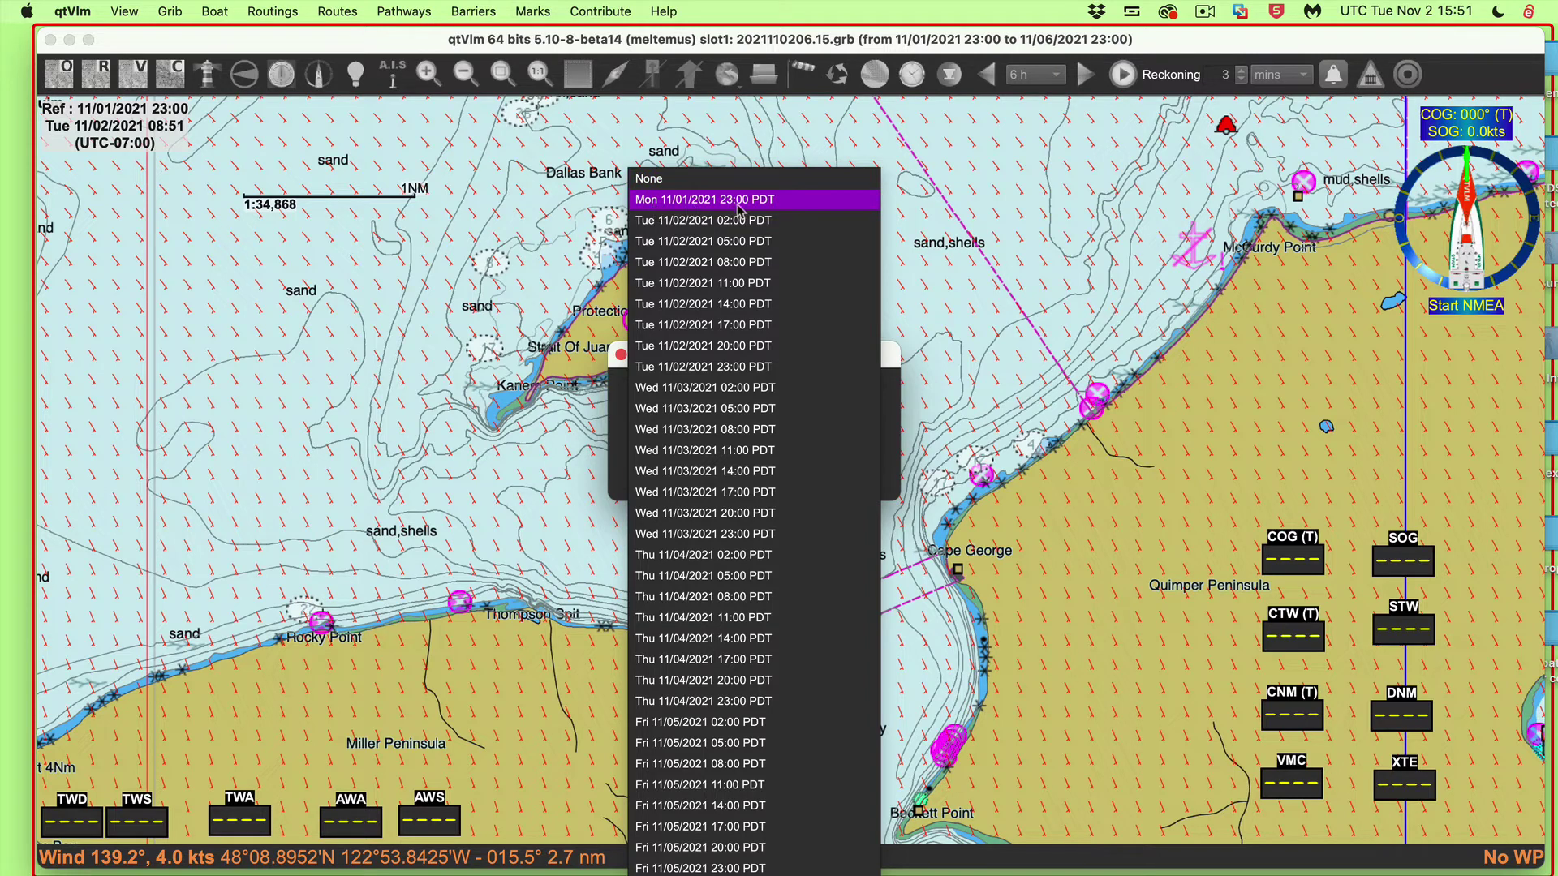
pyautogui.click(780, 209)
pyautogui.click(623, 356)
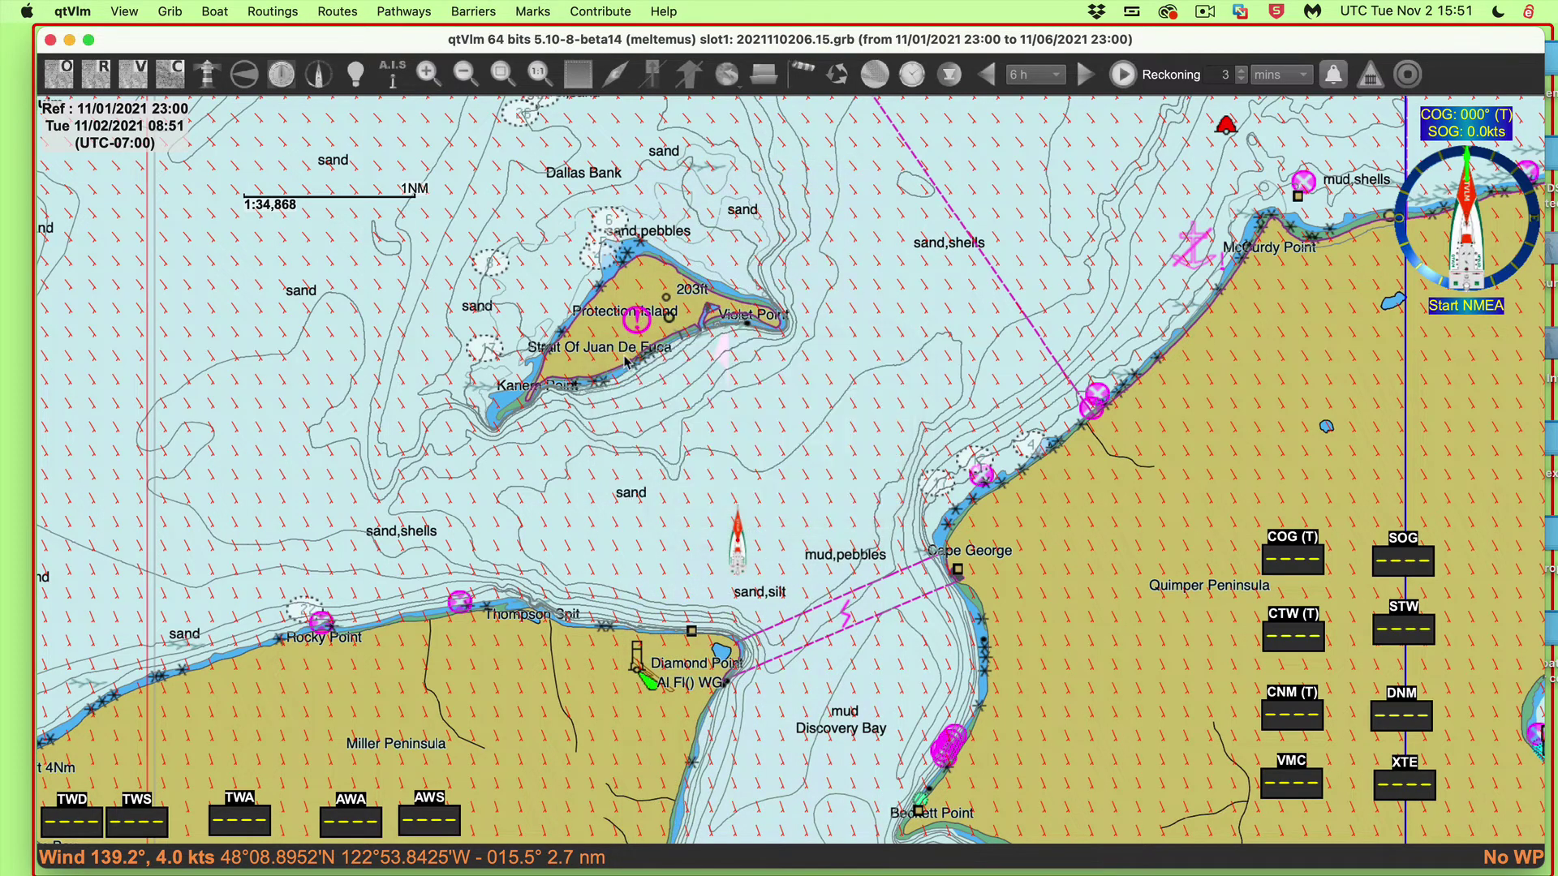
# Set the date display to UTC in the program's units and language preferences and save the configuration
pyautogui.click(69, 12)
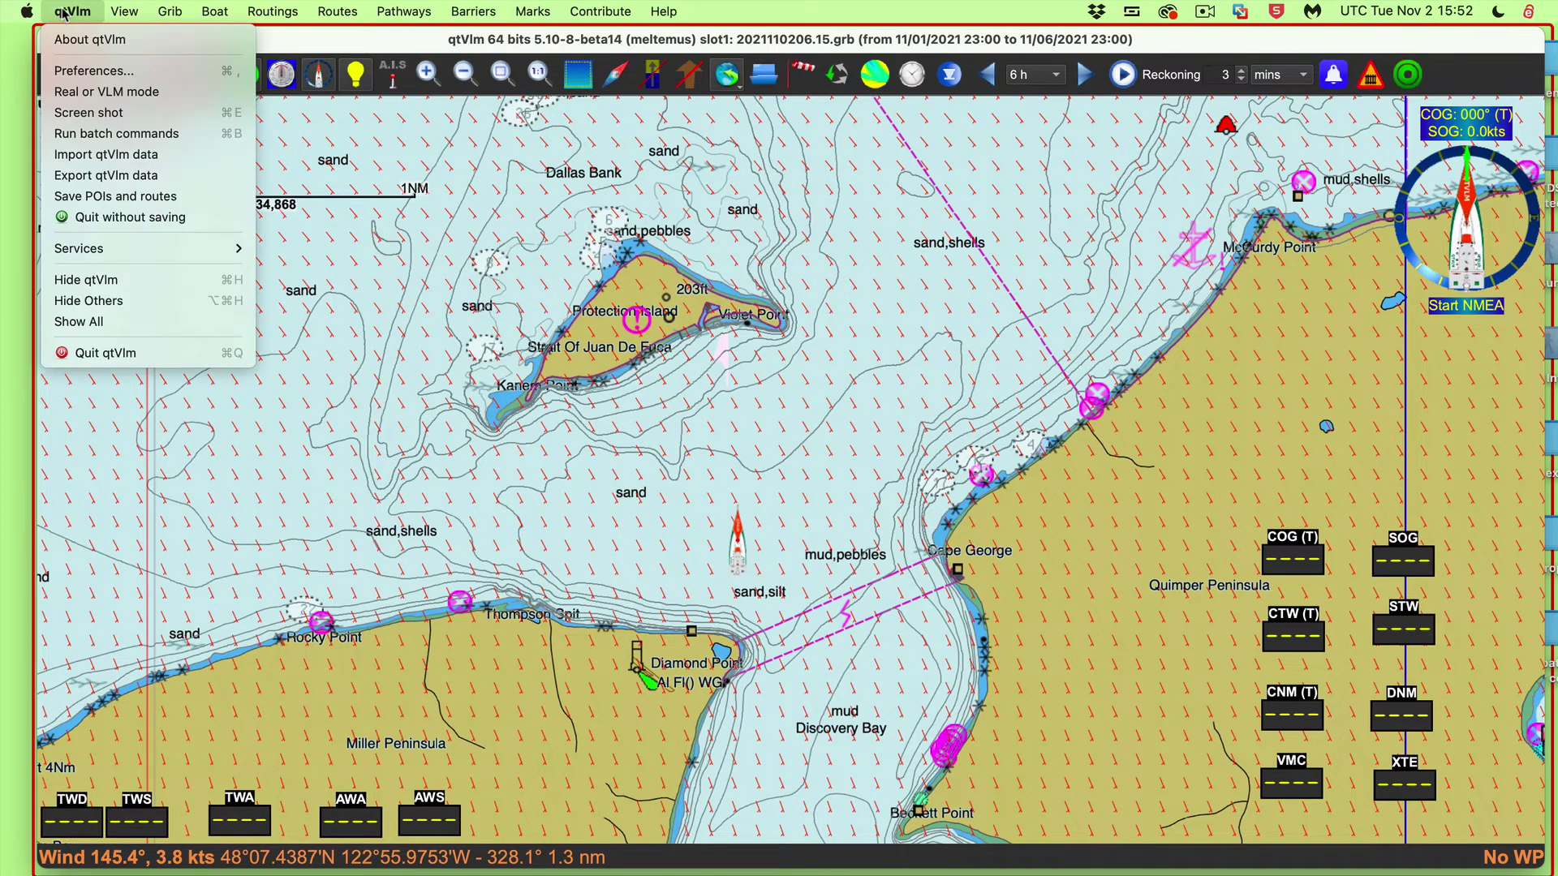
pyautogui.click(94, 71)
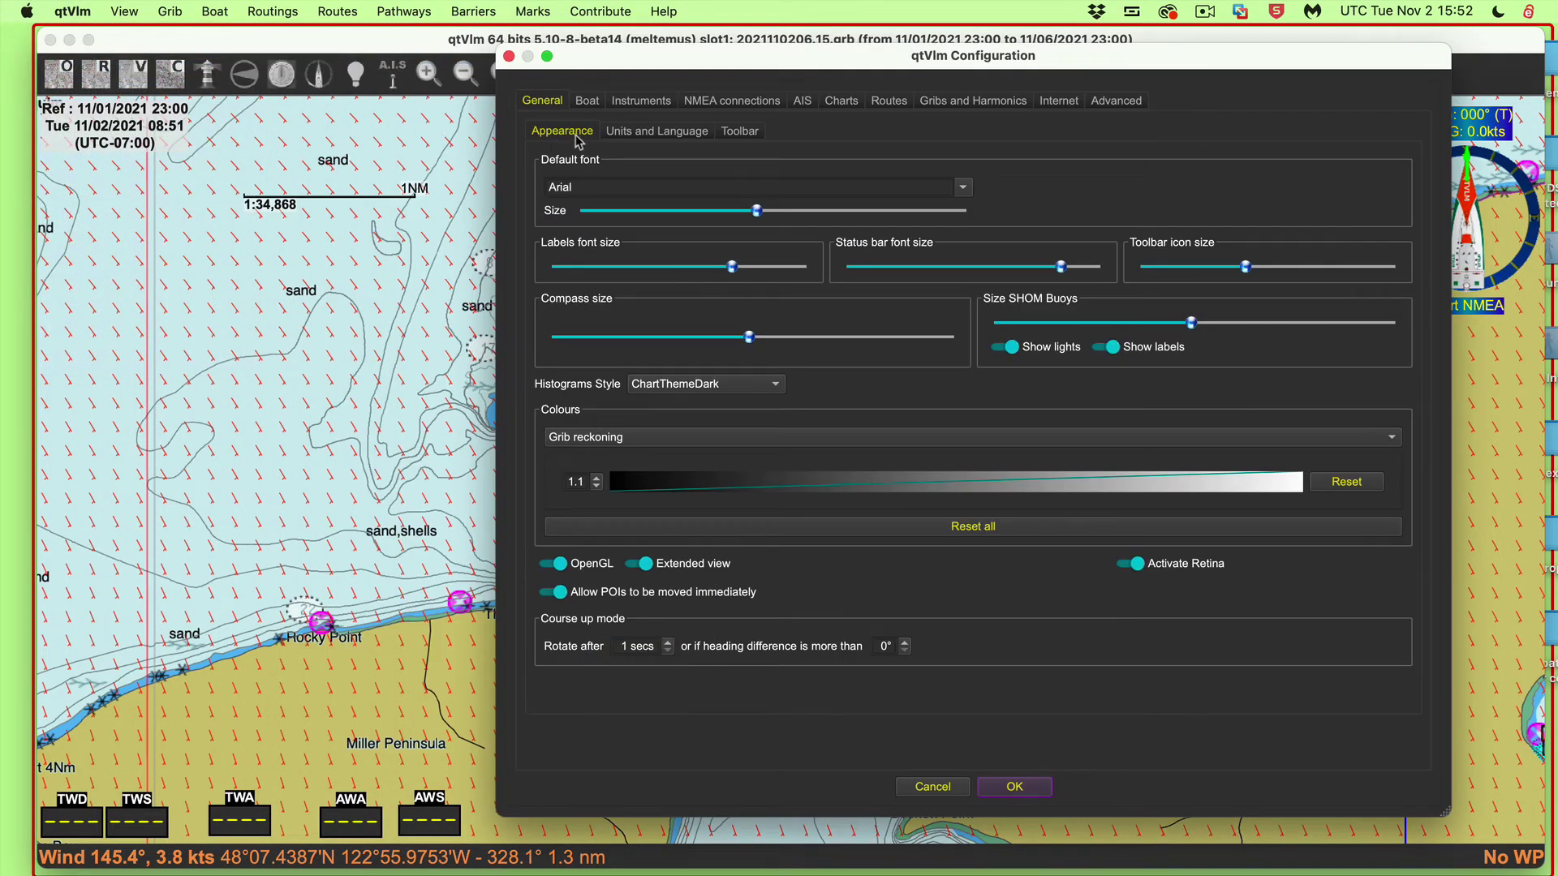
pyautogui.click(646, 133)
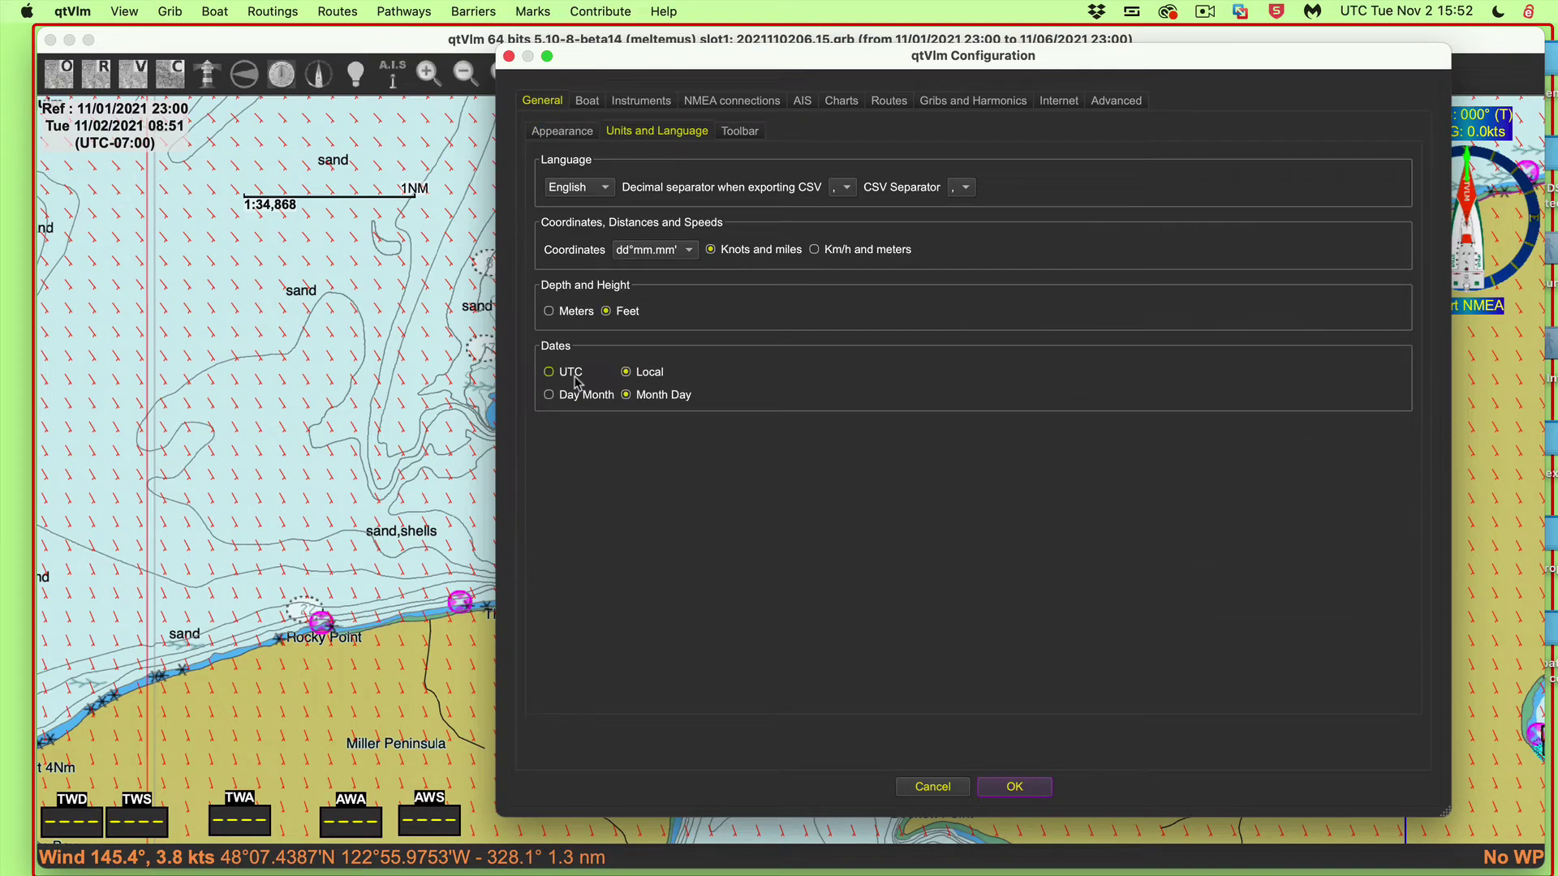
pyautogui.click(573, 377)
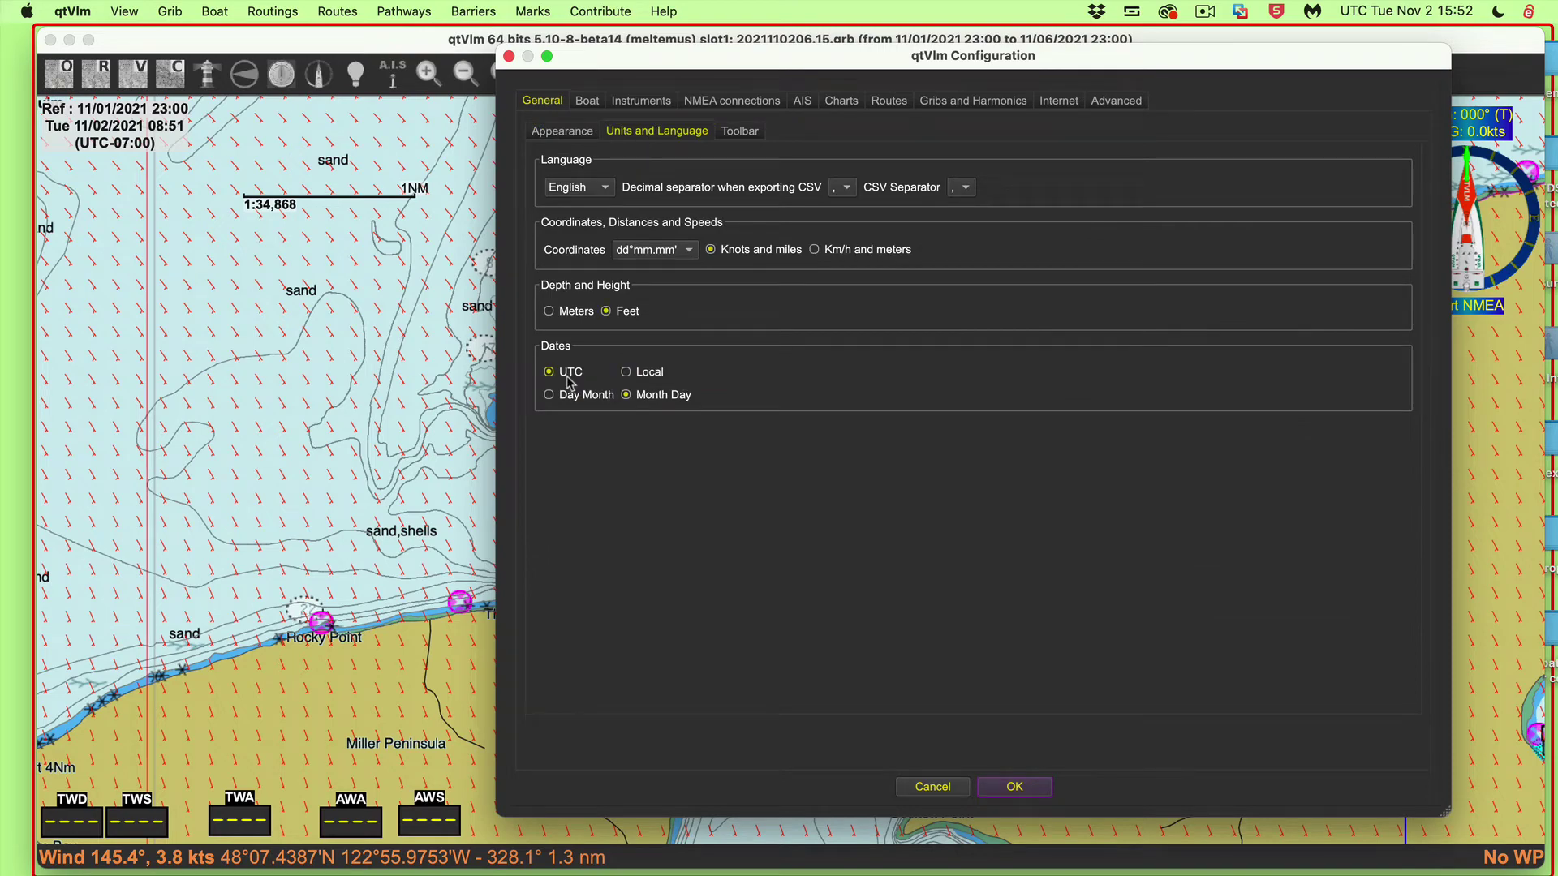
pyautogui.click(1011, 789)
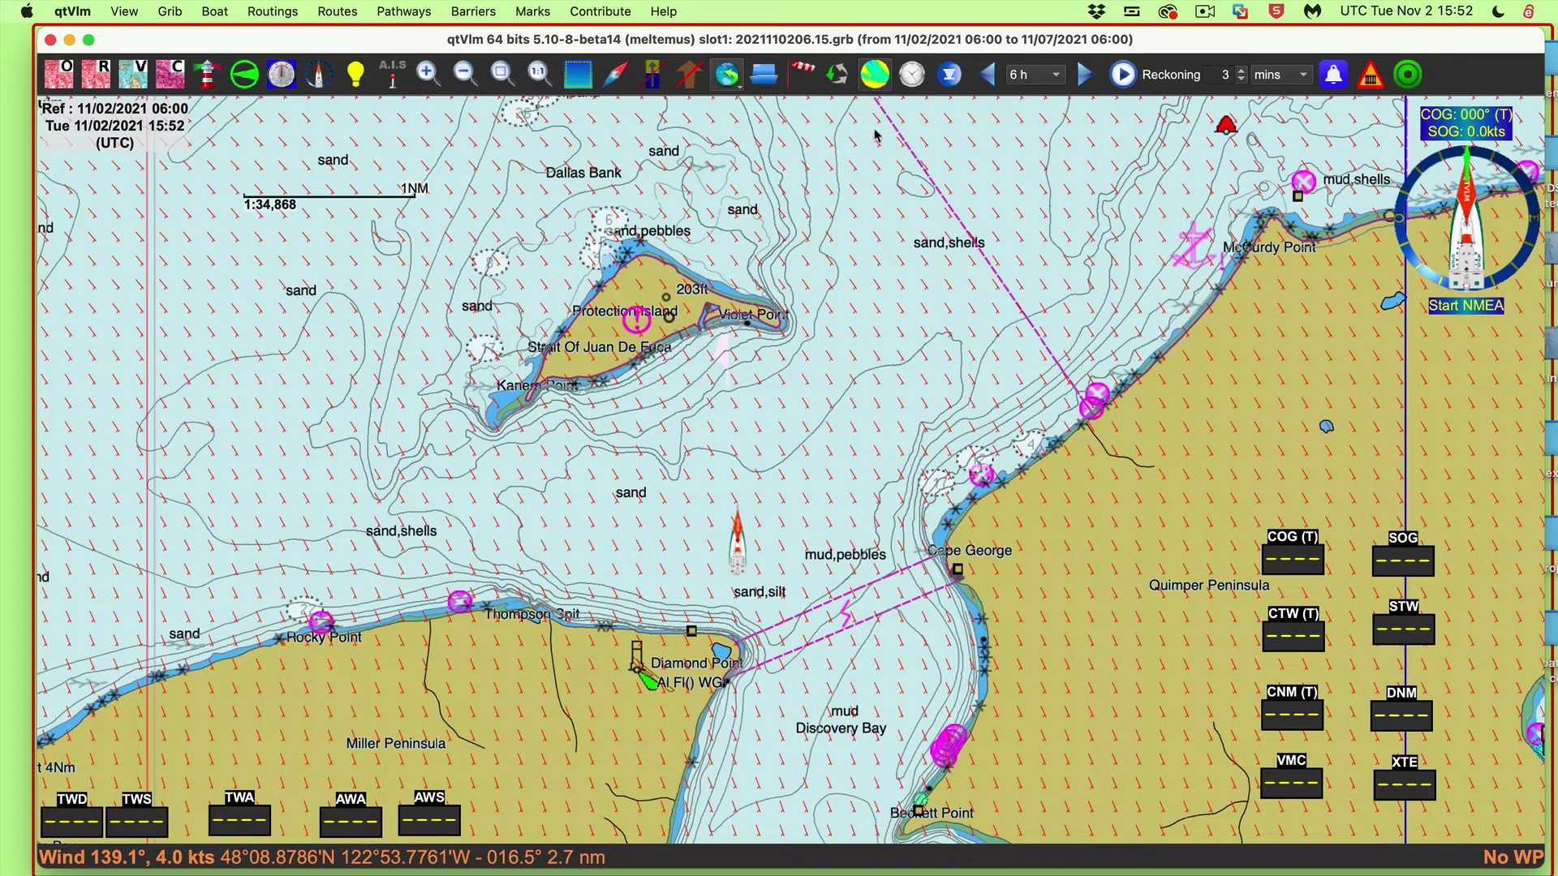
# Review the grib forecast times listed in UTC, and cancel the date selection
pyautogui.click(915, 77)
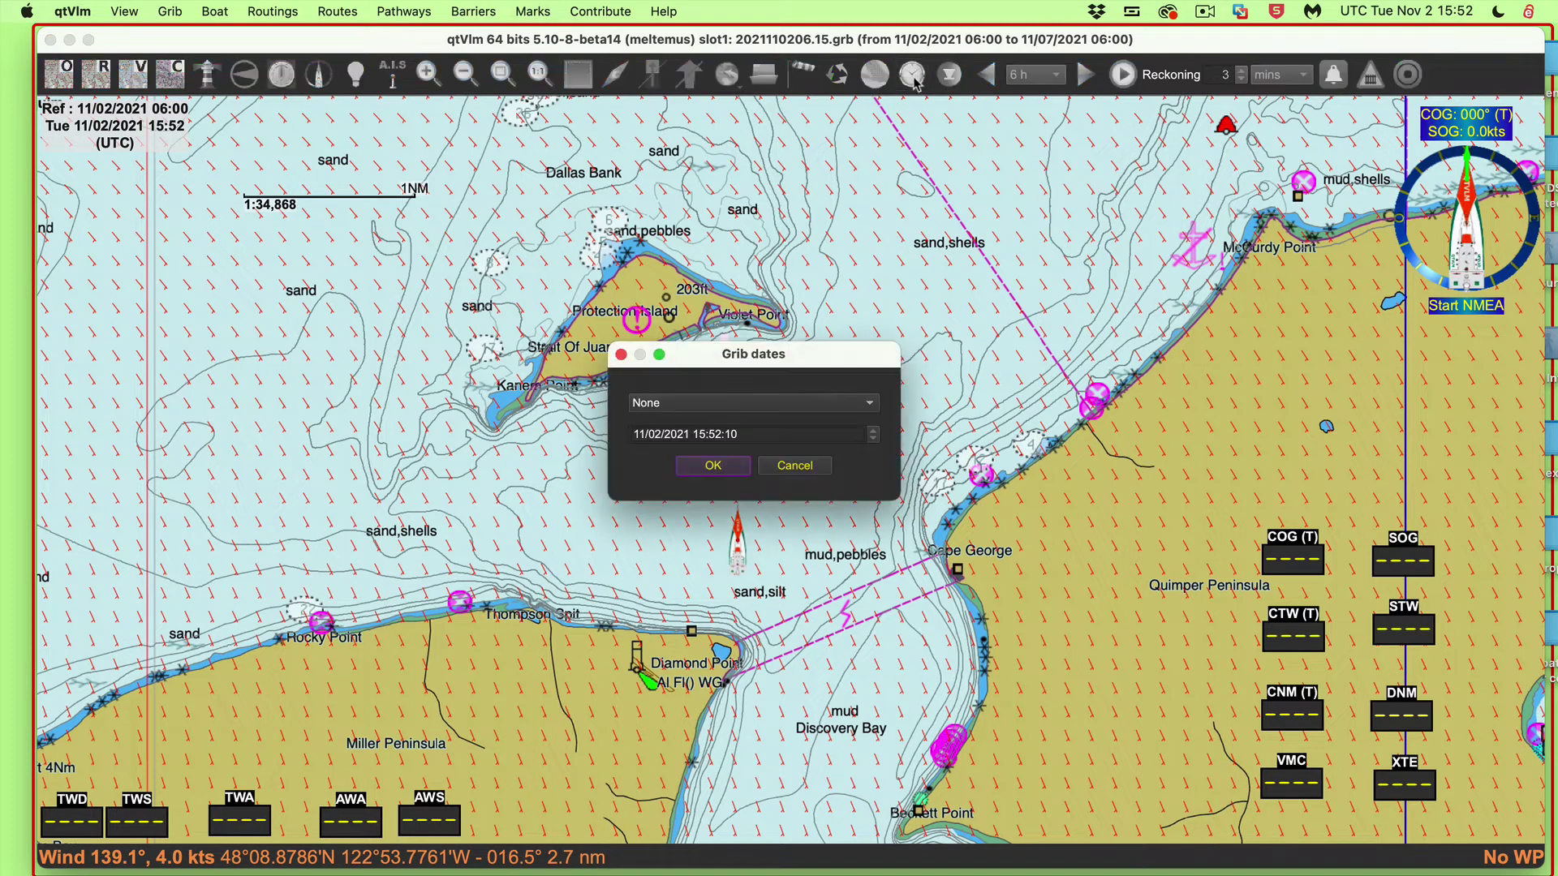
pyautogui.click(713, 414)
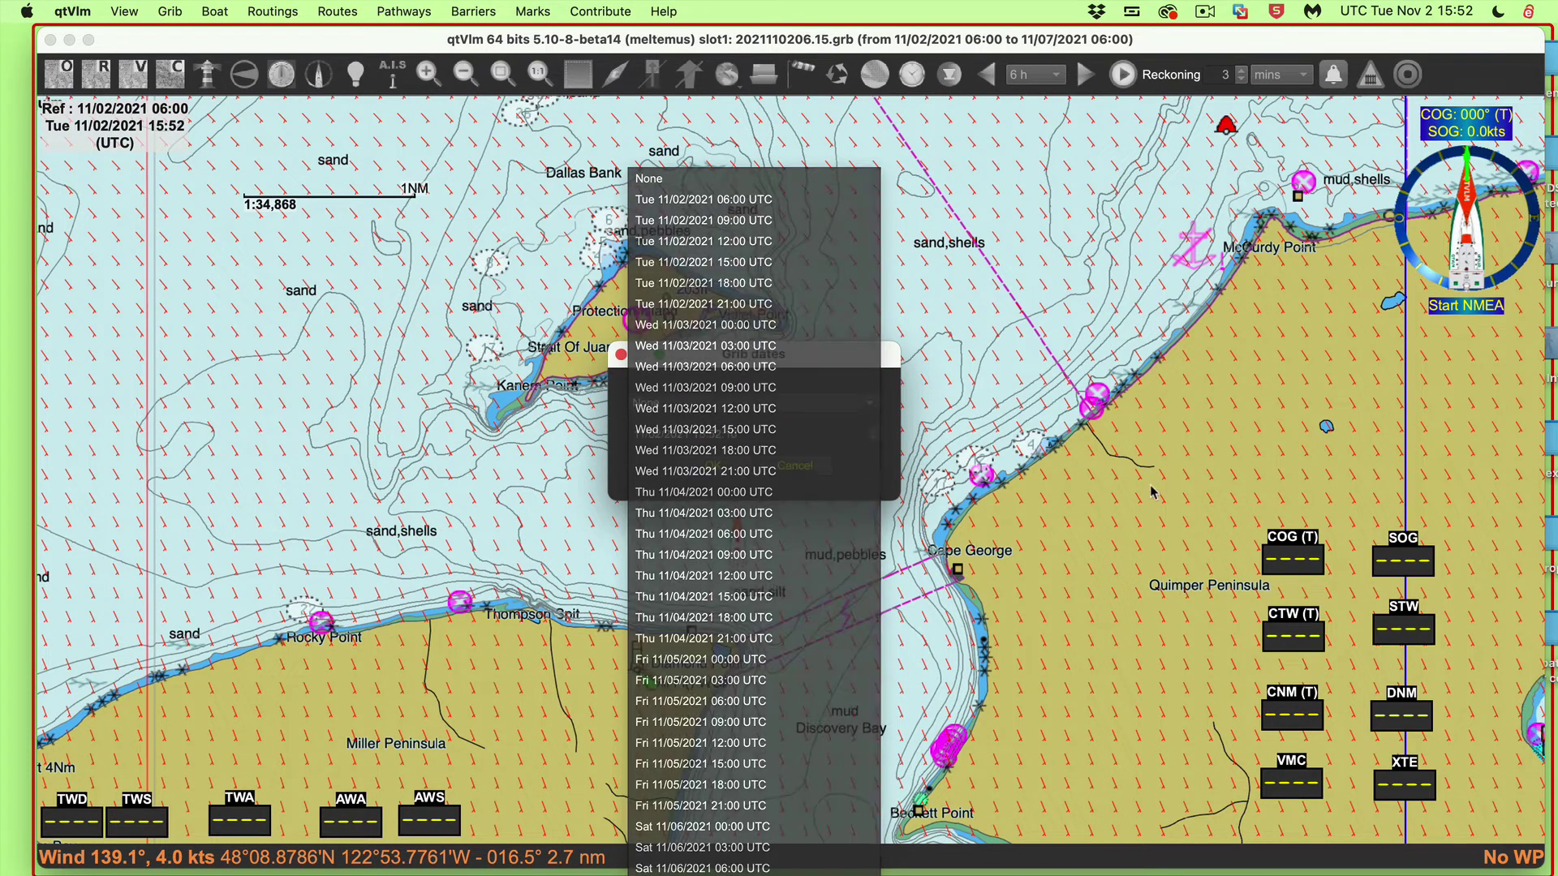
pyautogui.click(1291, 403)
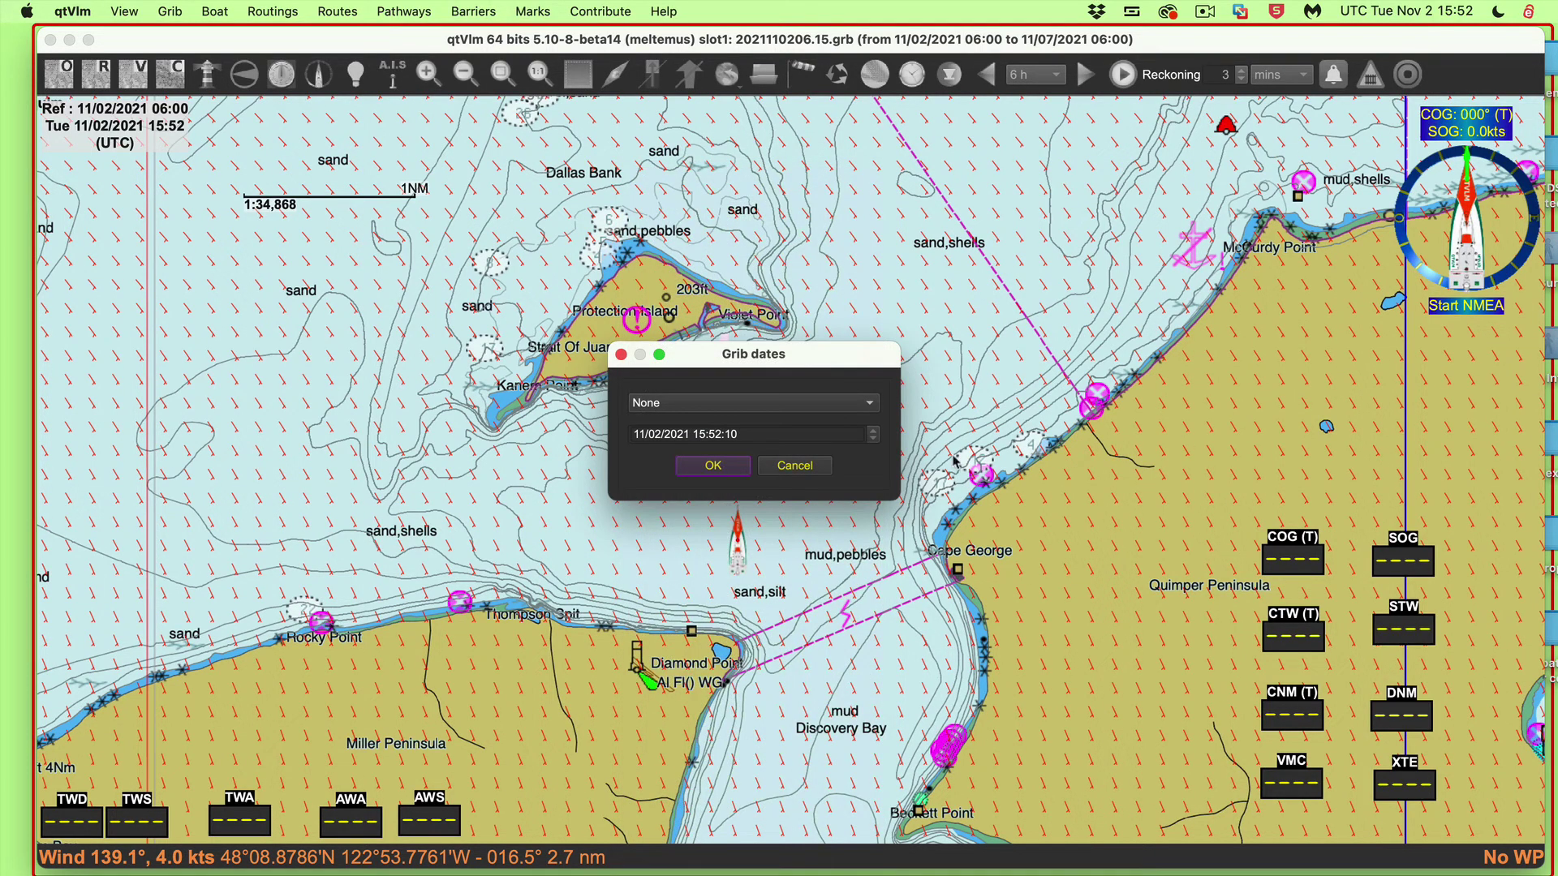
pyautogui.click(794, 466)
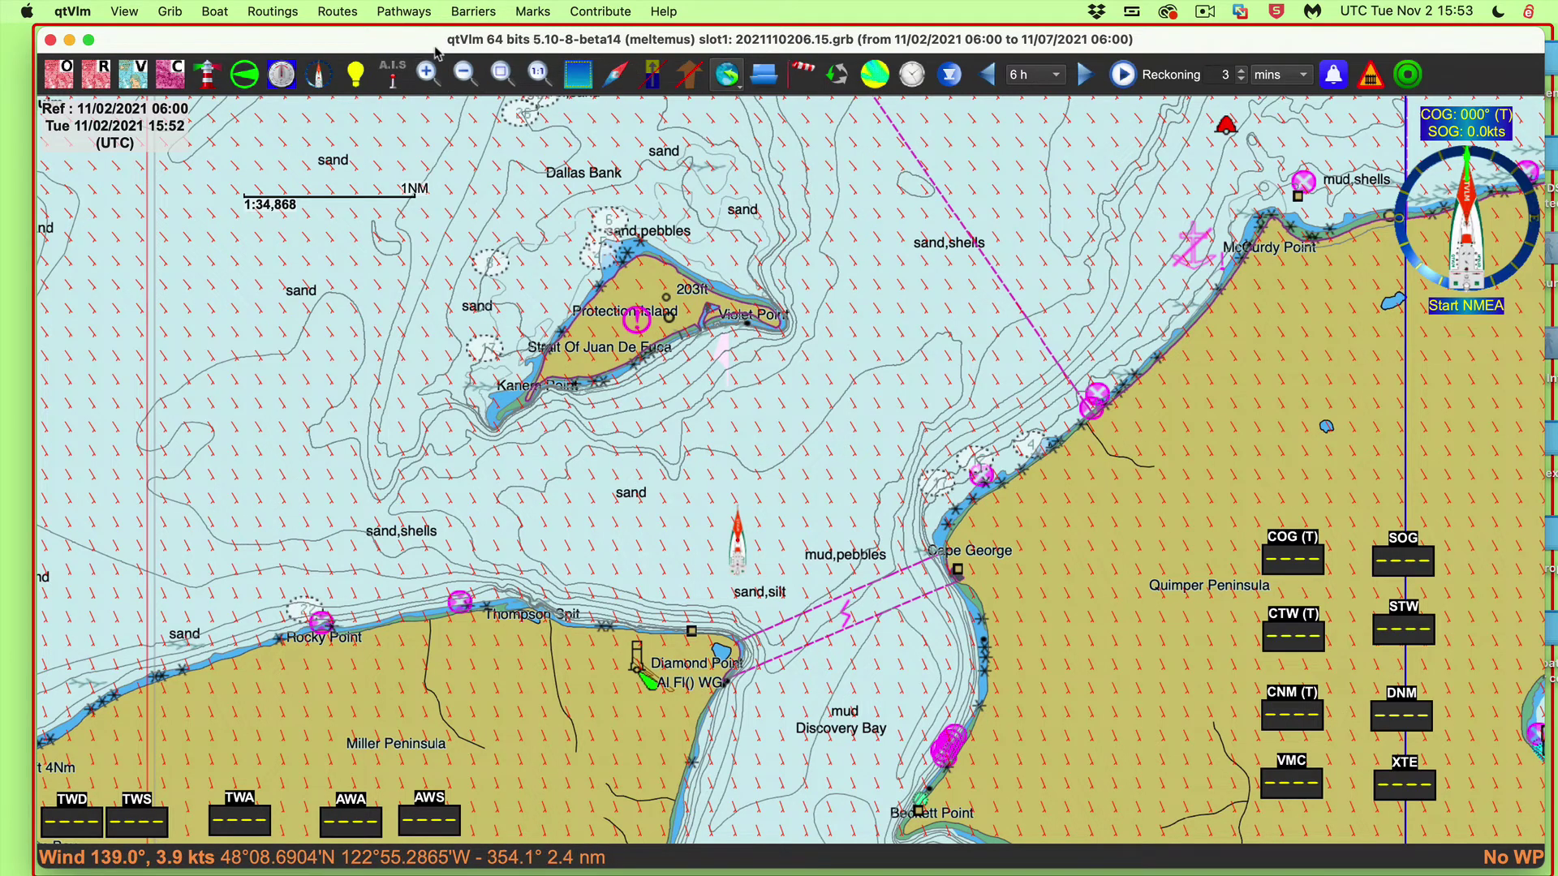
# Create a pathway named "simulate" and start appending POIs to it
pyautogui.click(413, 13)
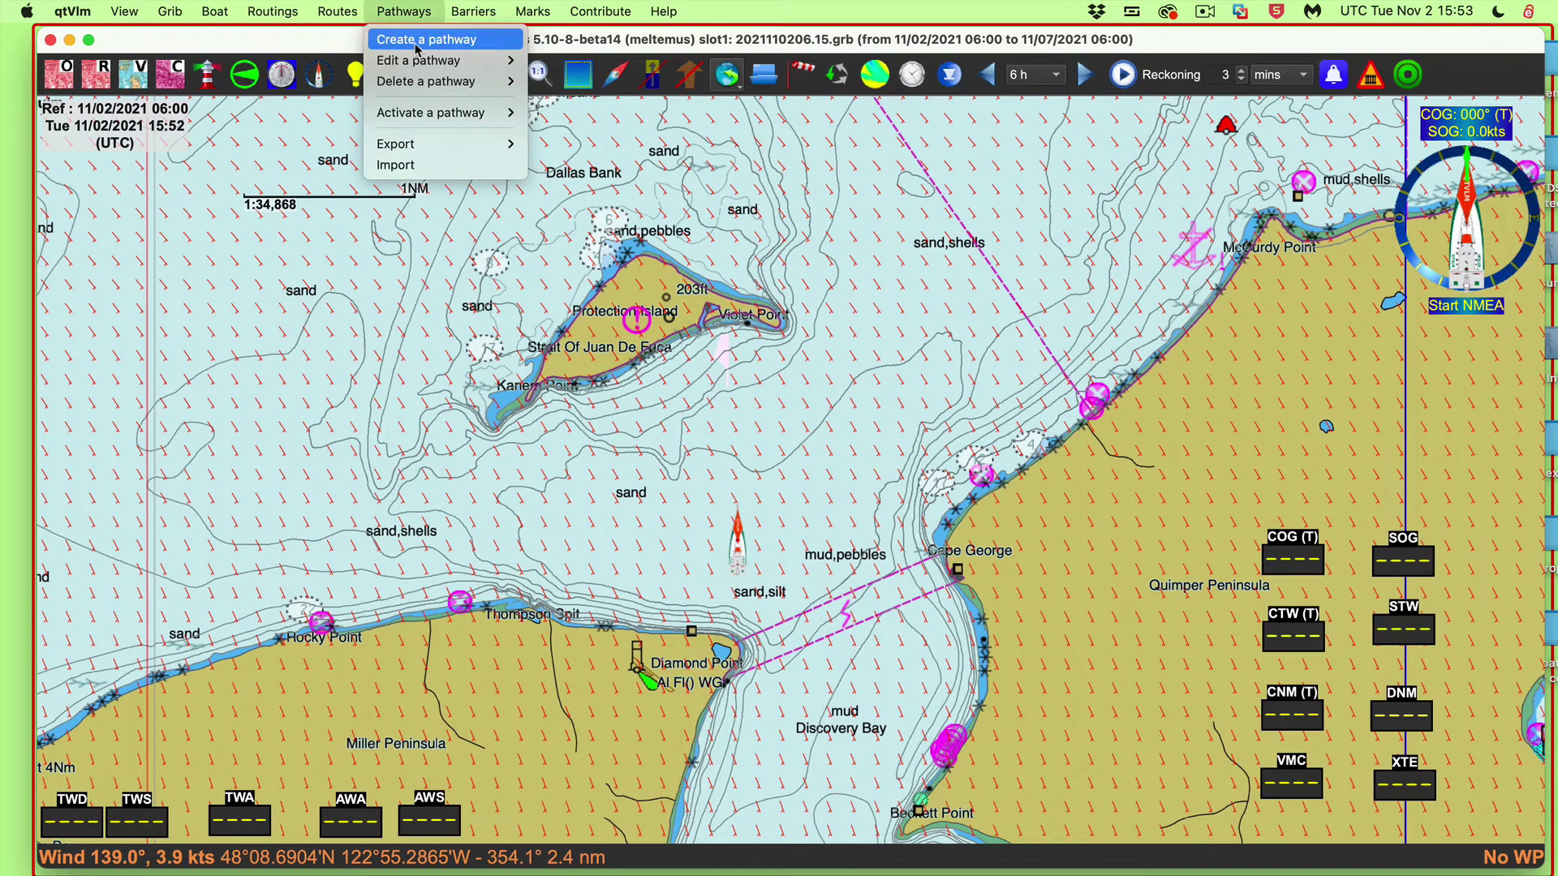
pyautogui.click(416, 40)
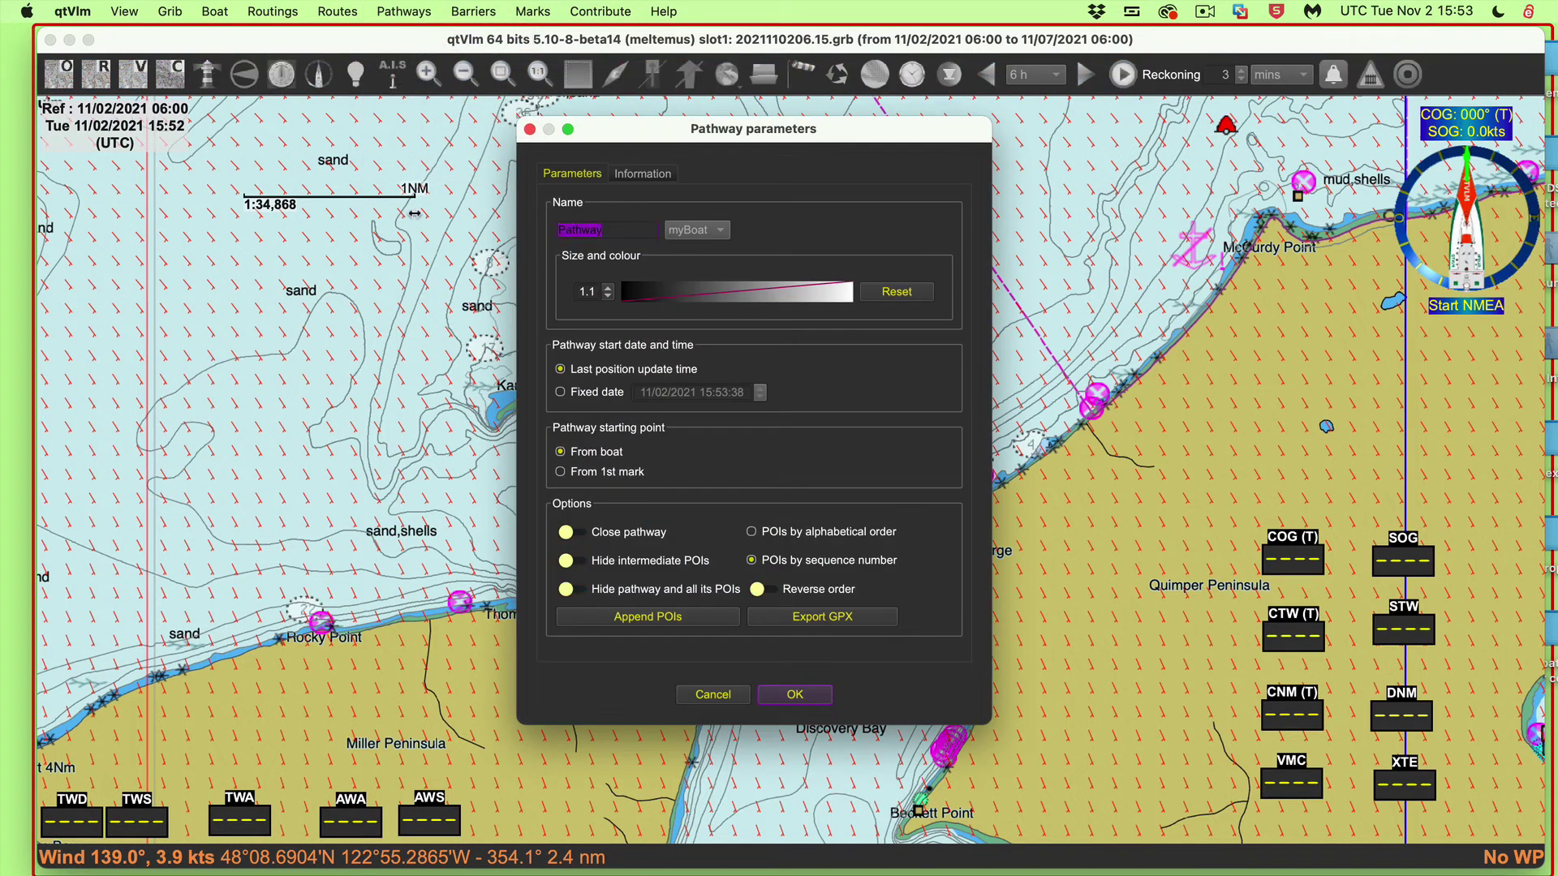
pyautogui.write('simulate')
pyautogui.click(650, 616)
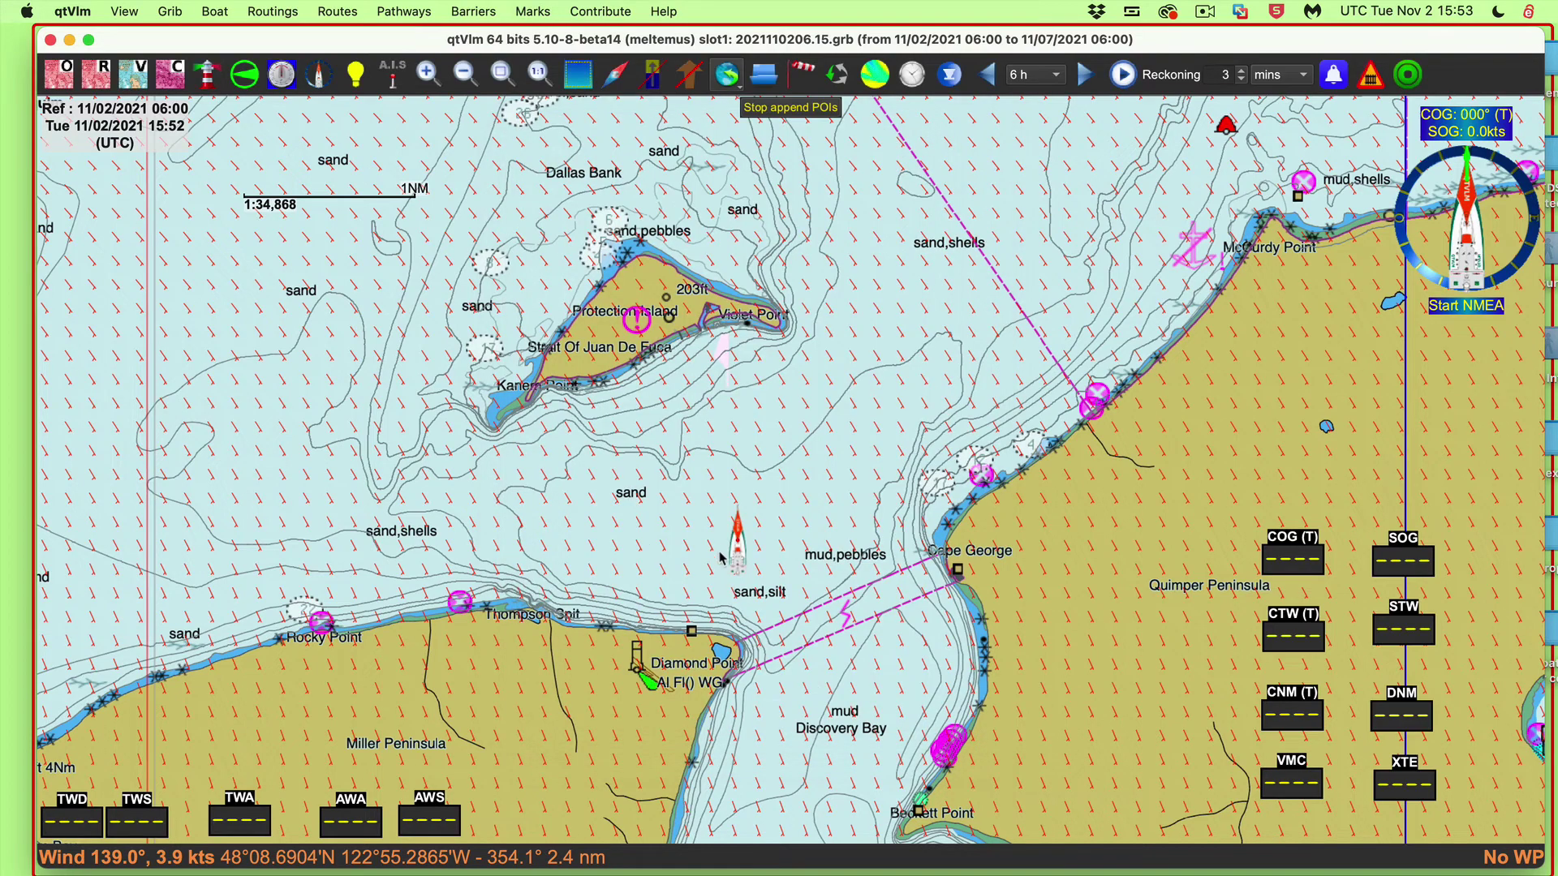
# Append three POIs to the pathway, from just north of the boat northeast into the channel and north past Protection Island, and finish appending
pyautogui.click(764, 463)
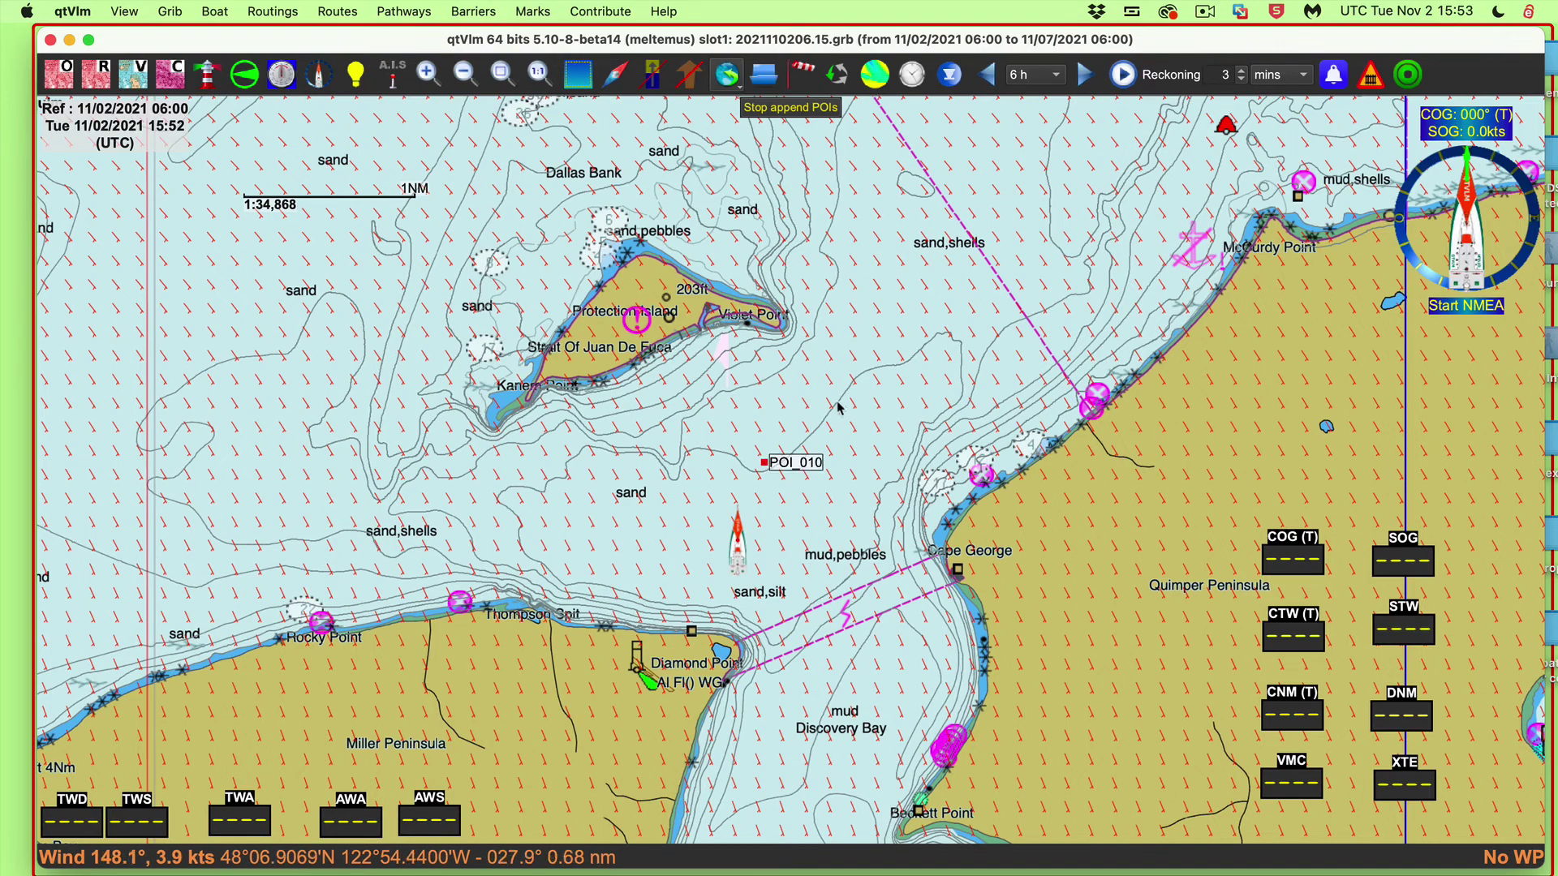
pyautogui.click(898, 362)
pyautogui.click(868, 137)
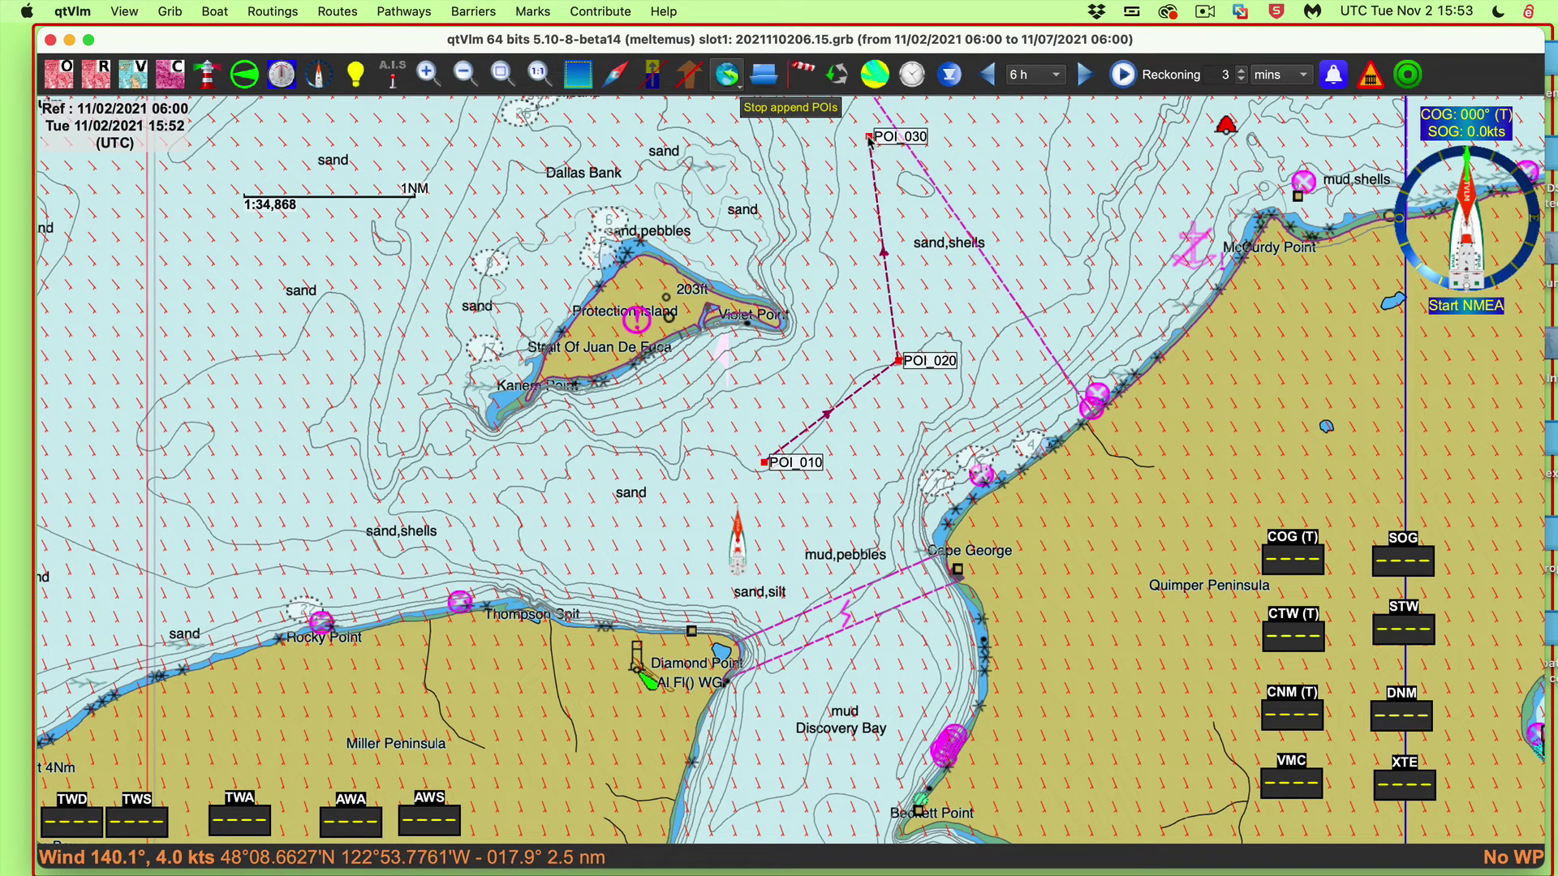
pyautogui.press('Escape')
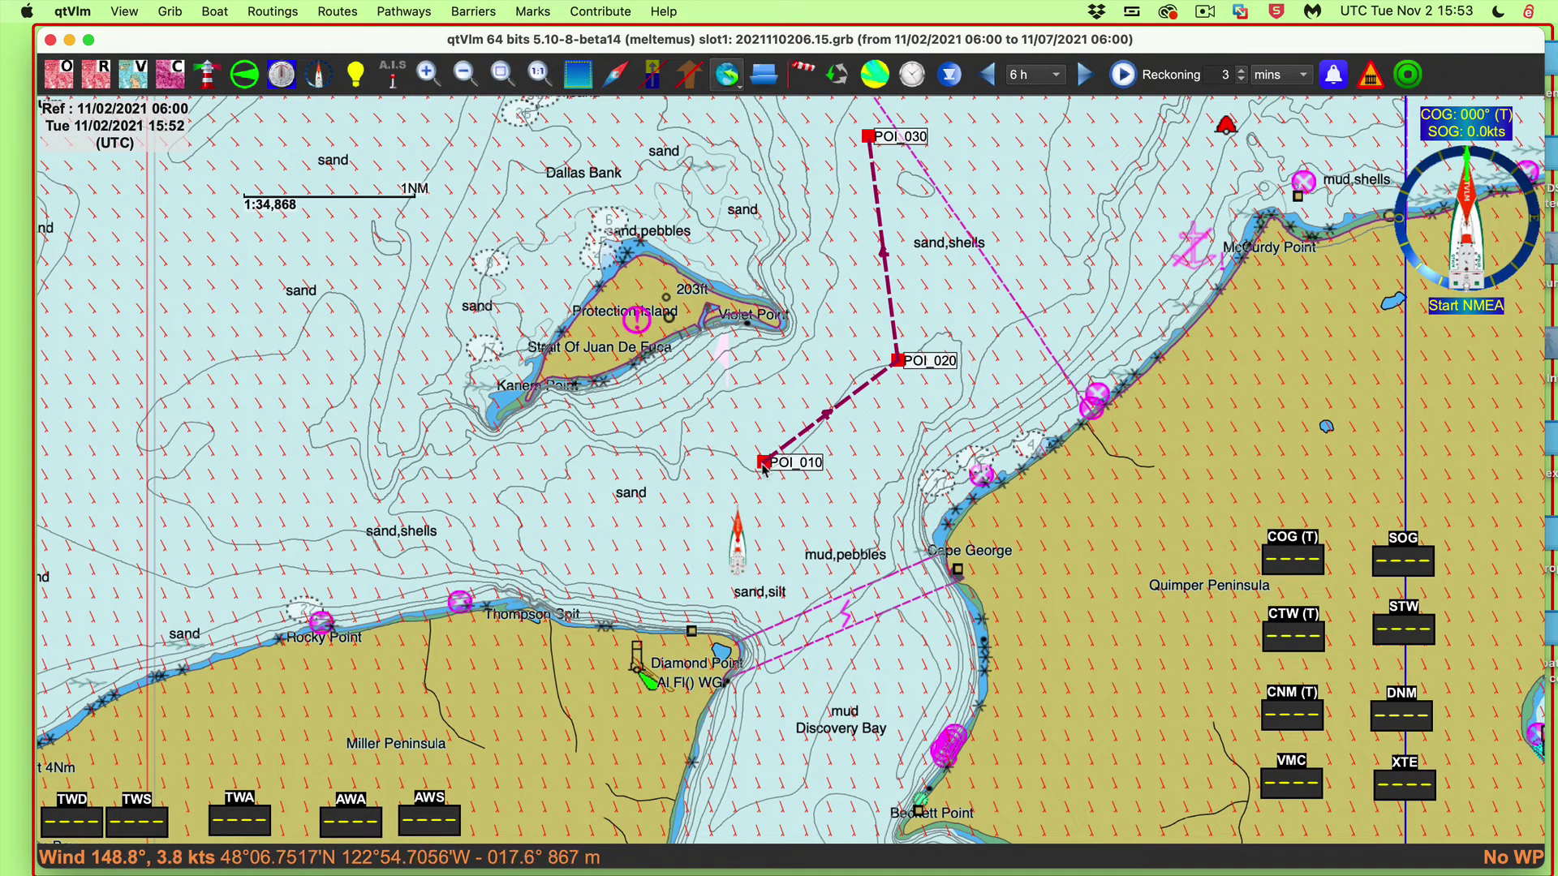
pyautogui.moveTo(793, 445)
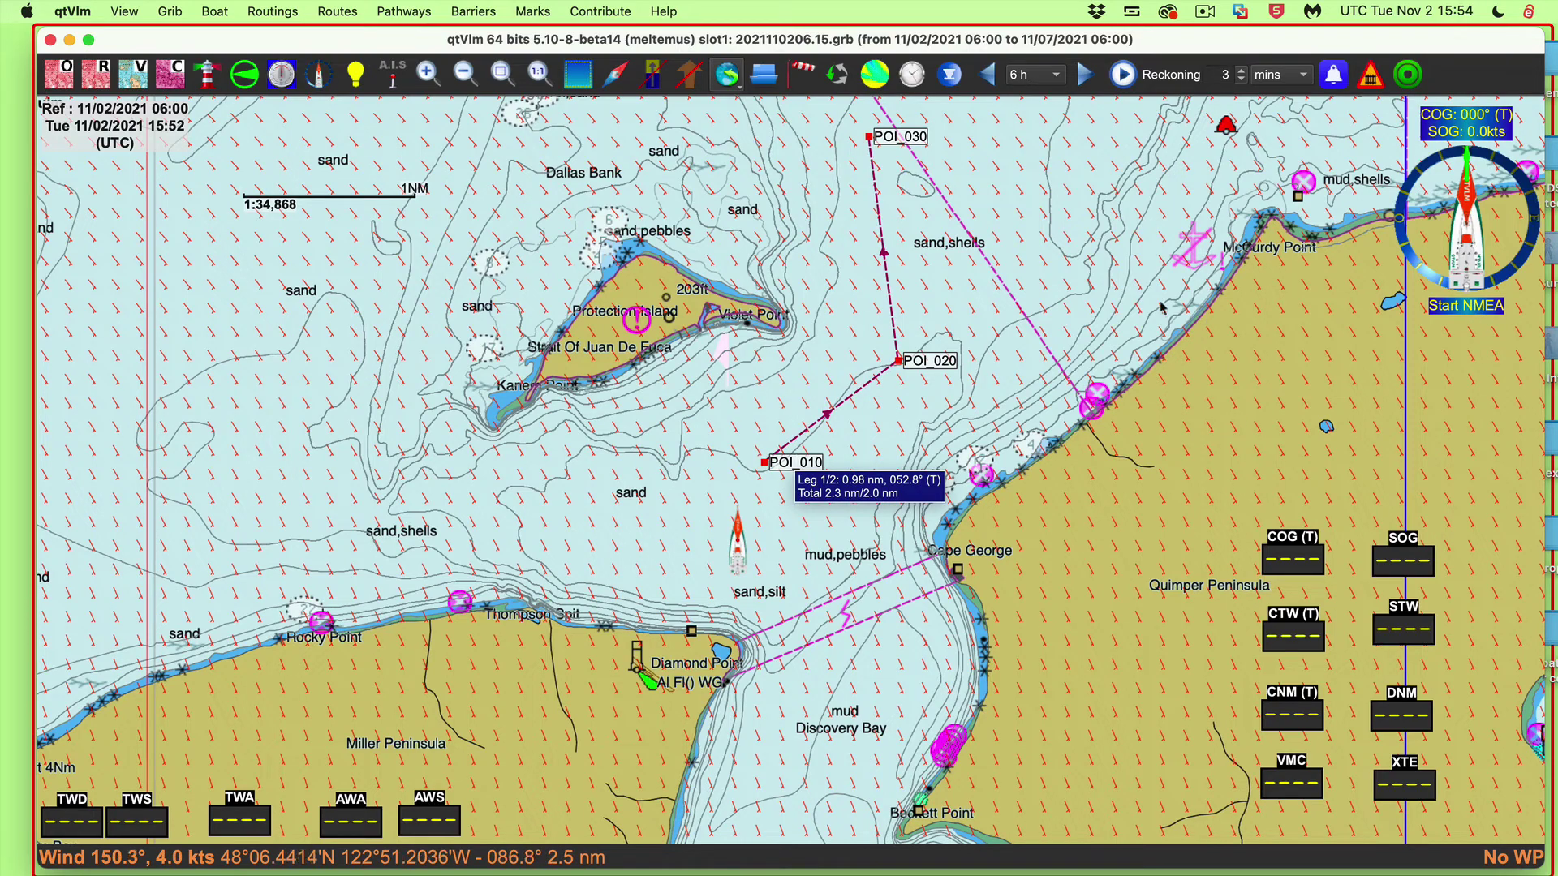
# Activate navigation simulation mode and steer the boat to port onto a course of about 059°, re-centring the rudder
pyautogui.click(218, 12)
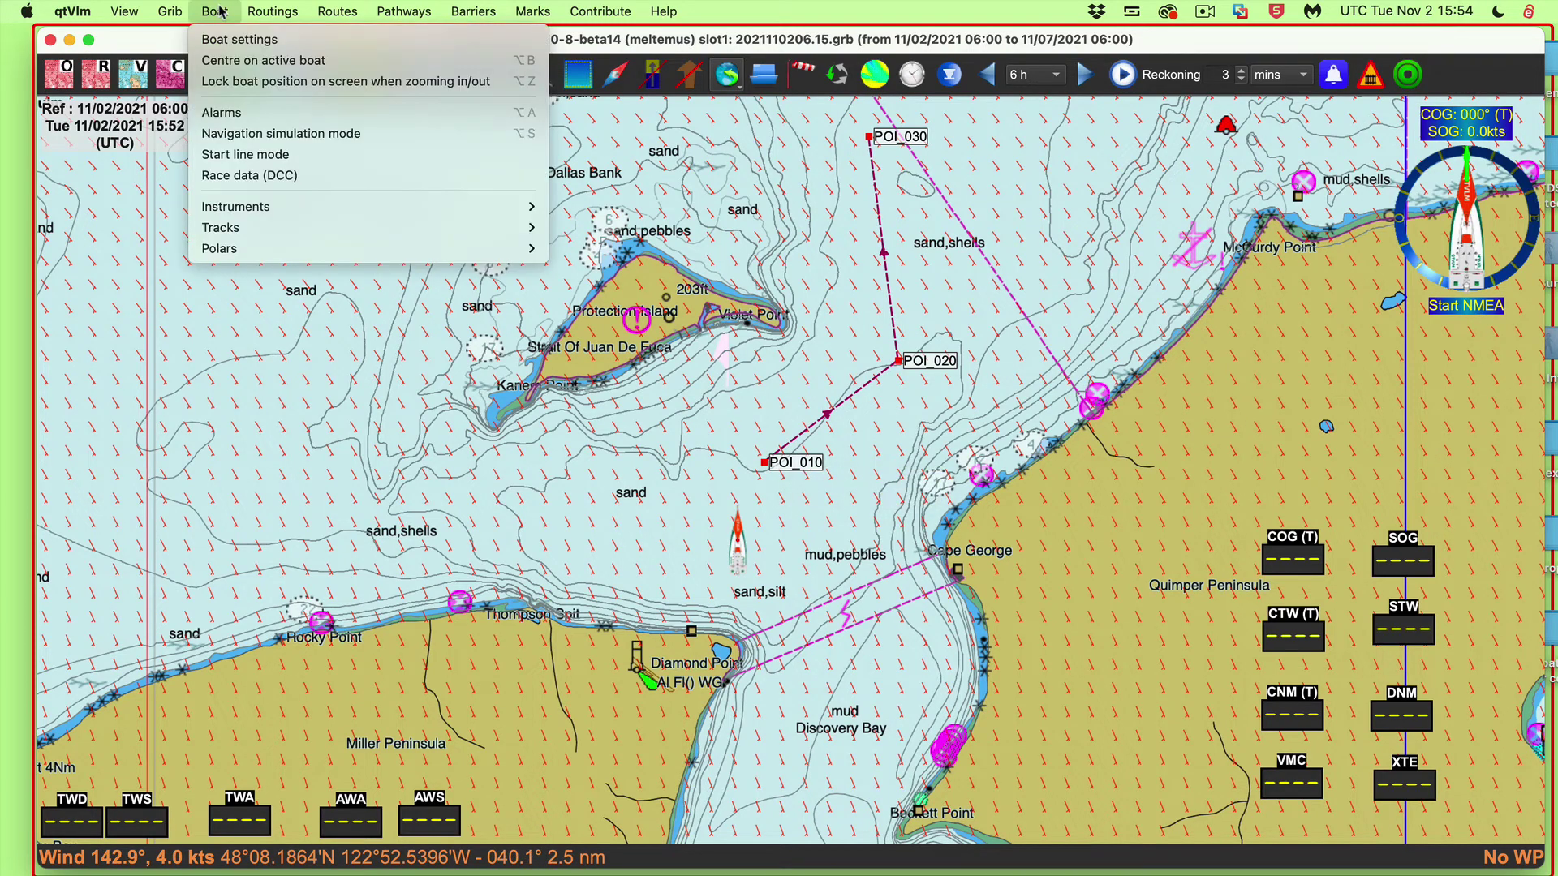
pyautogui.click(509, 134)
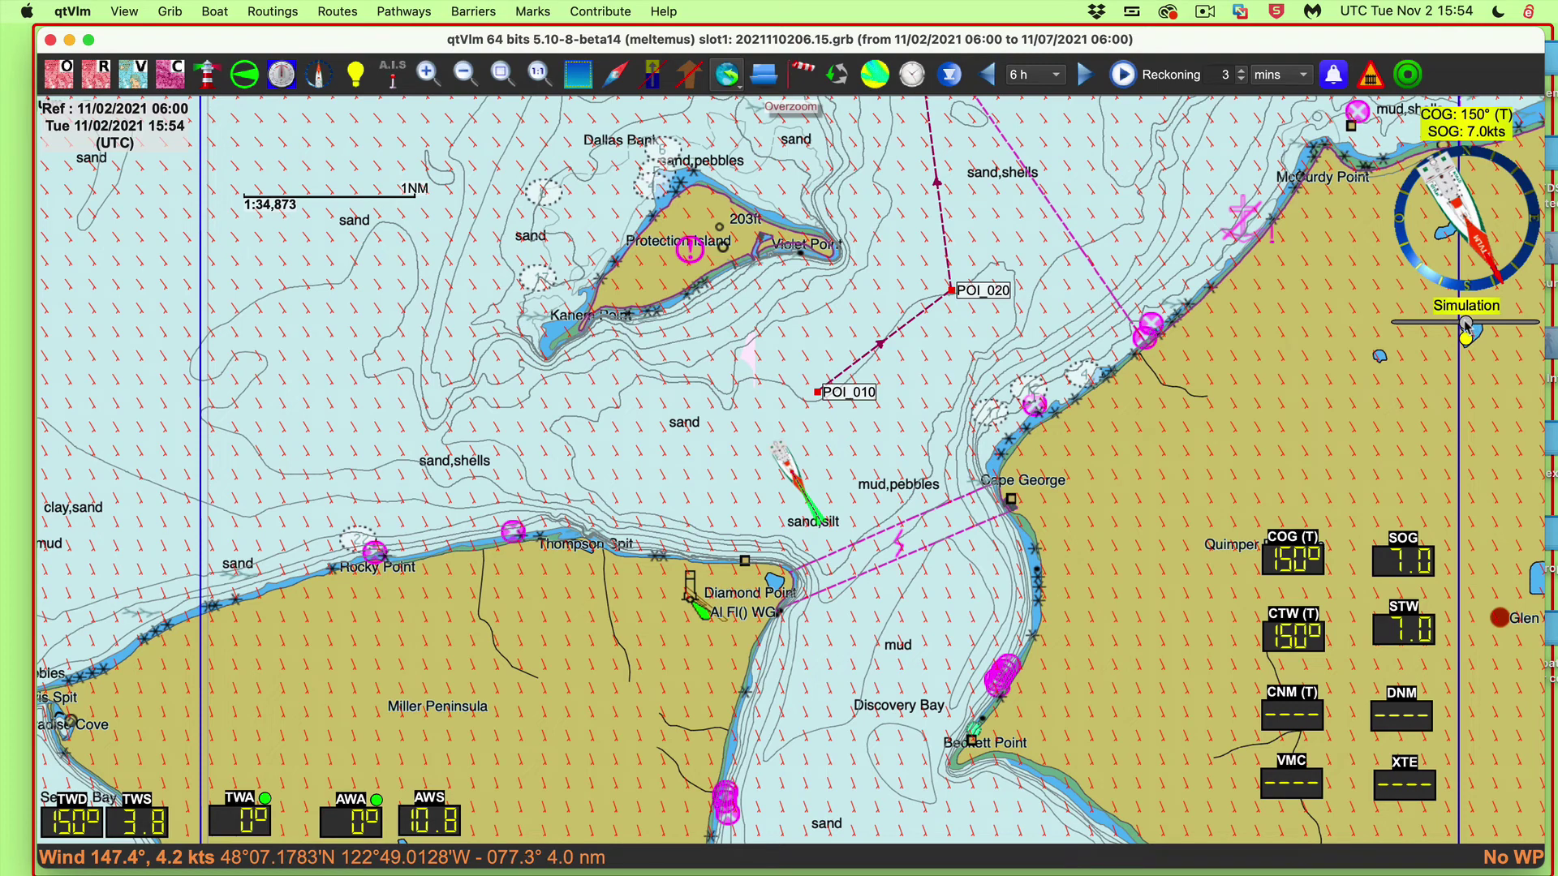
pyautogui.moveTo(1466, 324); pyautogui.dragTo(1421, 327)
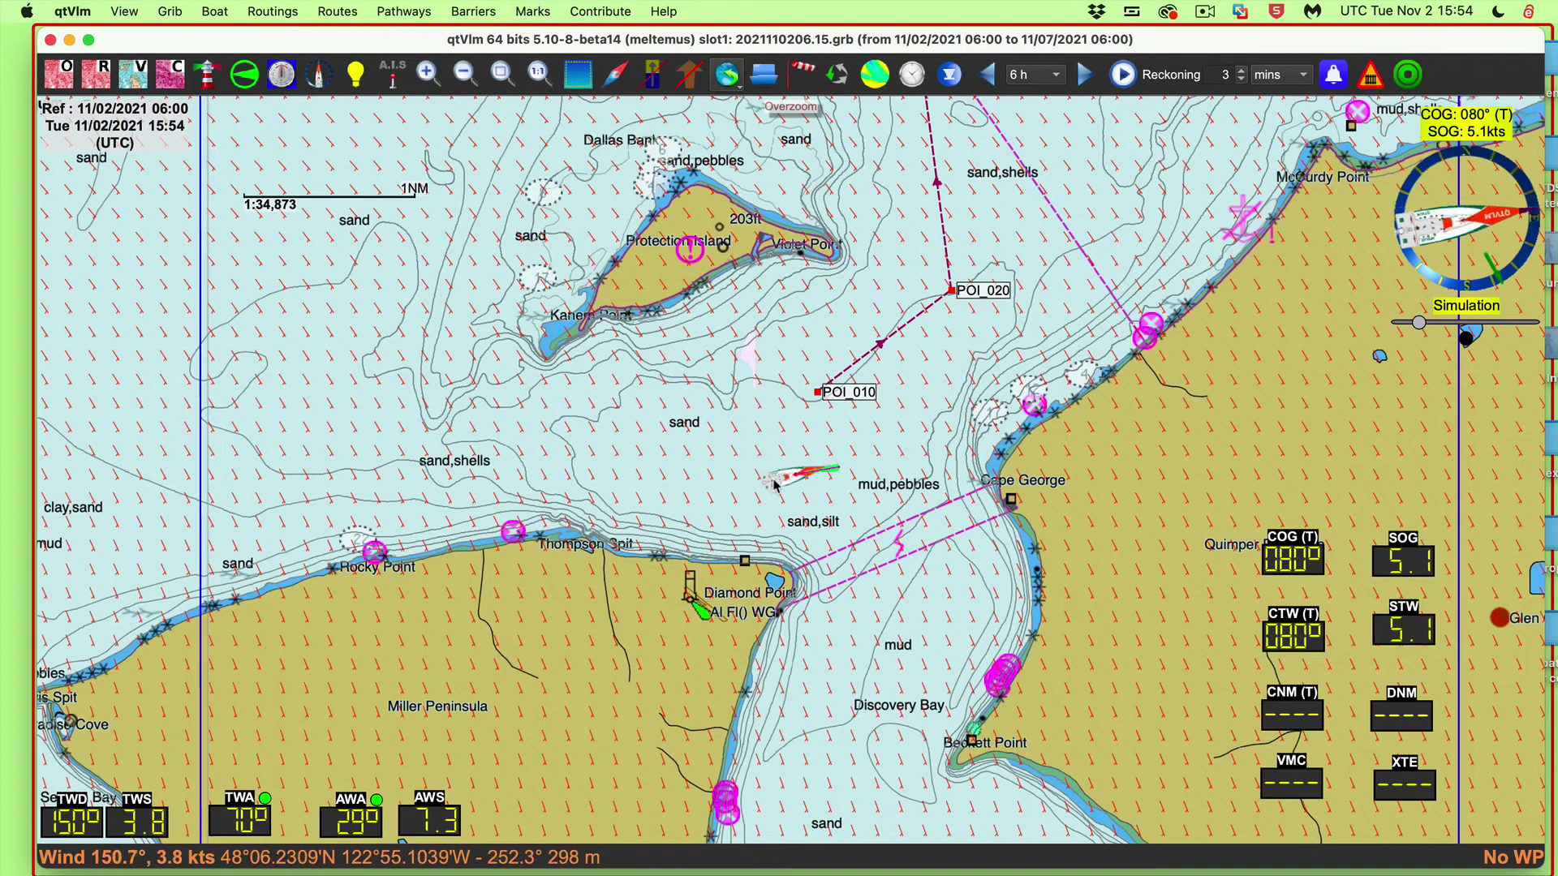
pyautogui.moveTo(764, 509)
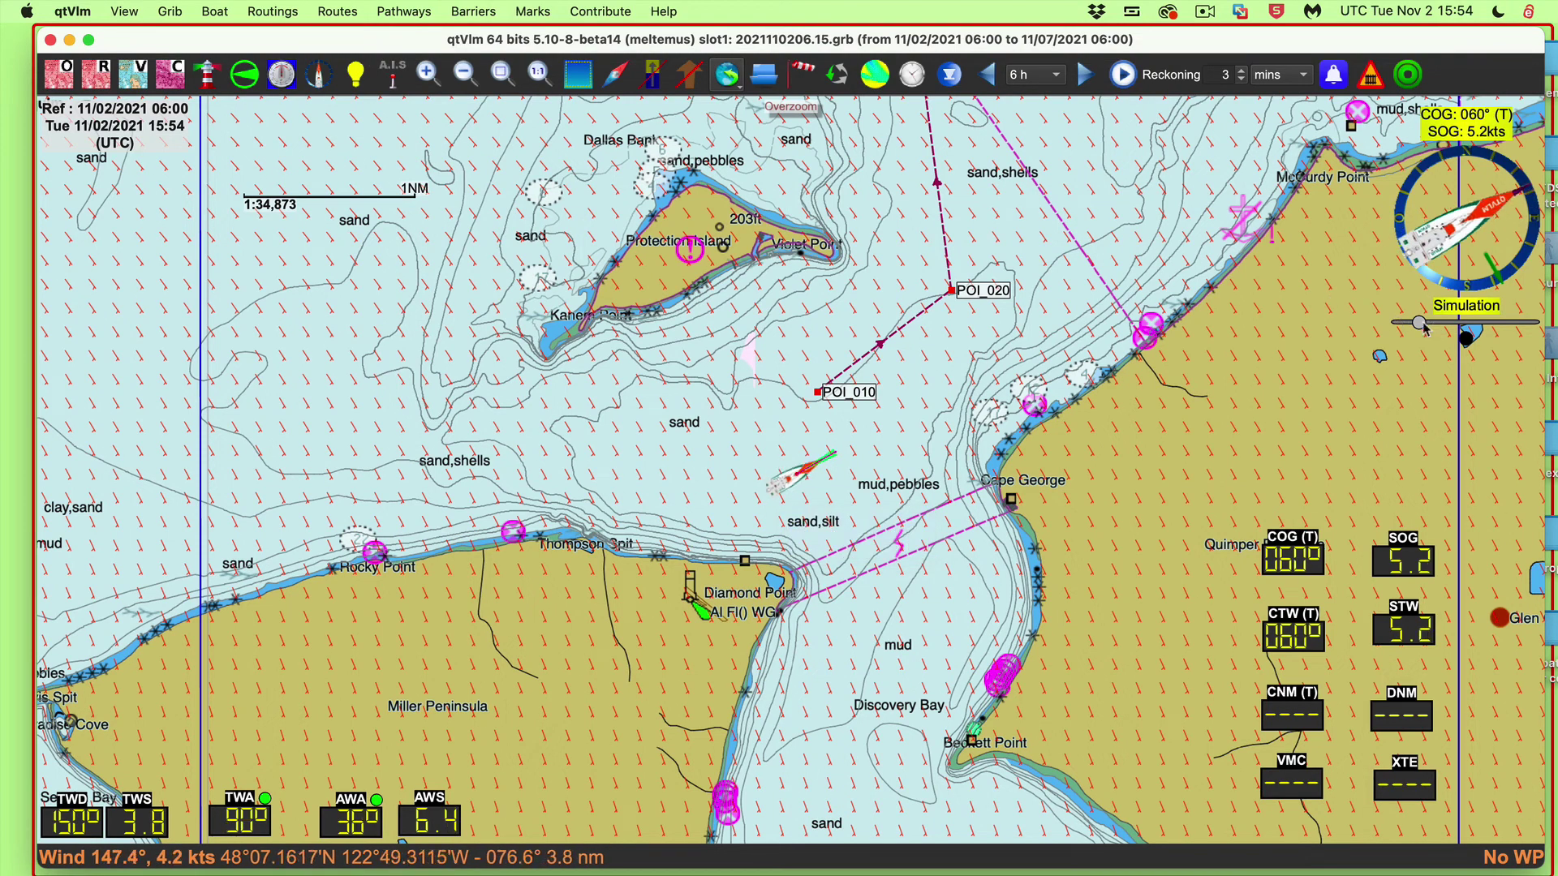
pyautogui.moveTo(1419, 322); pyautogui.dragTo(1510, 322)
pyautogui.click(1467, 339)
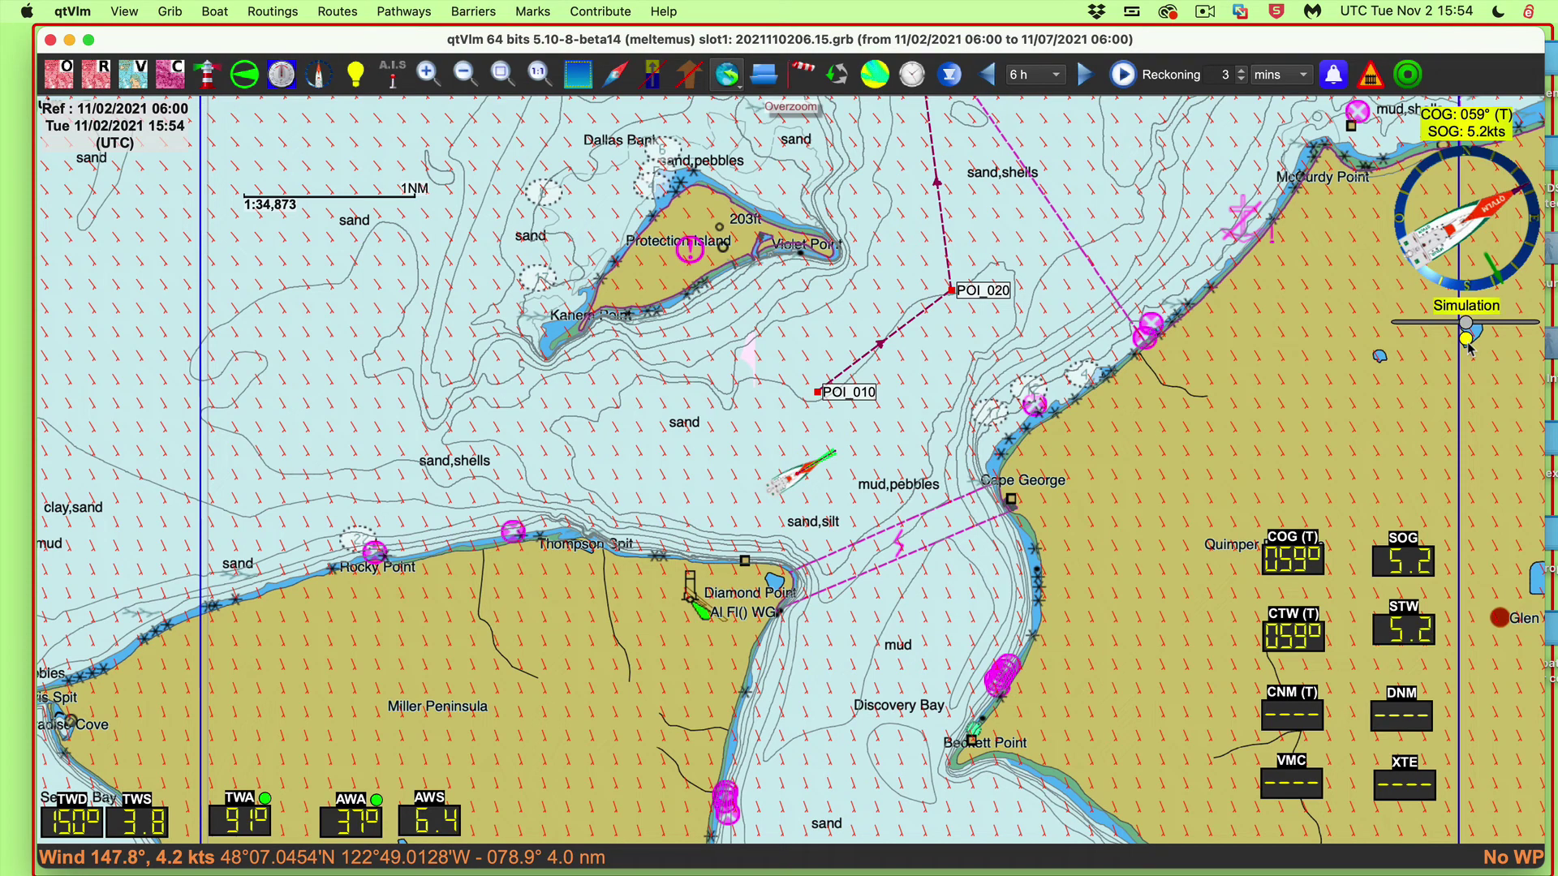
pyautogui.scroll(1, 792, 485)
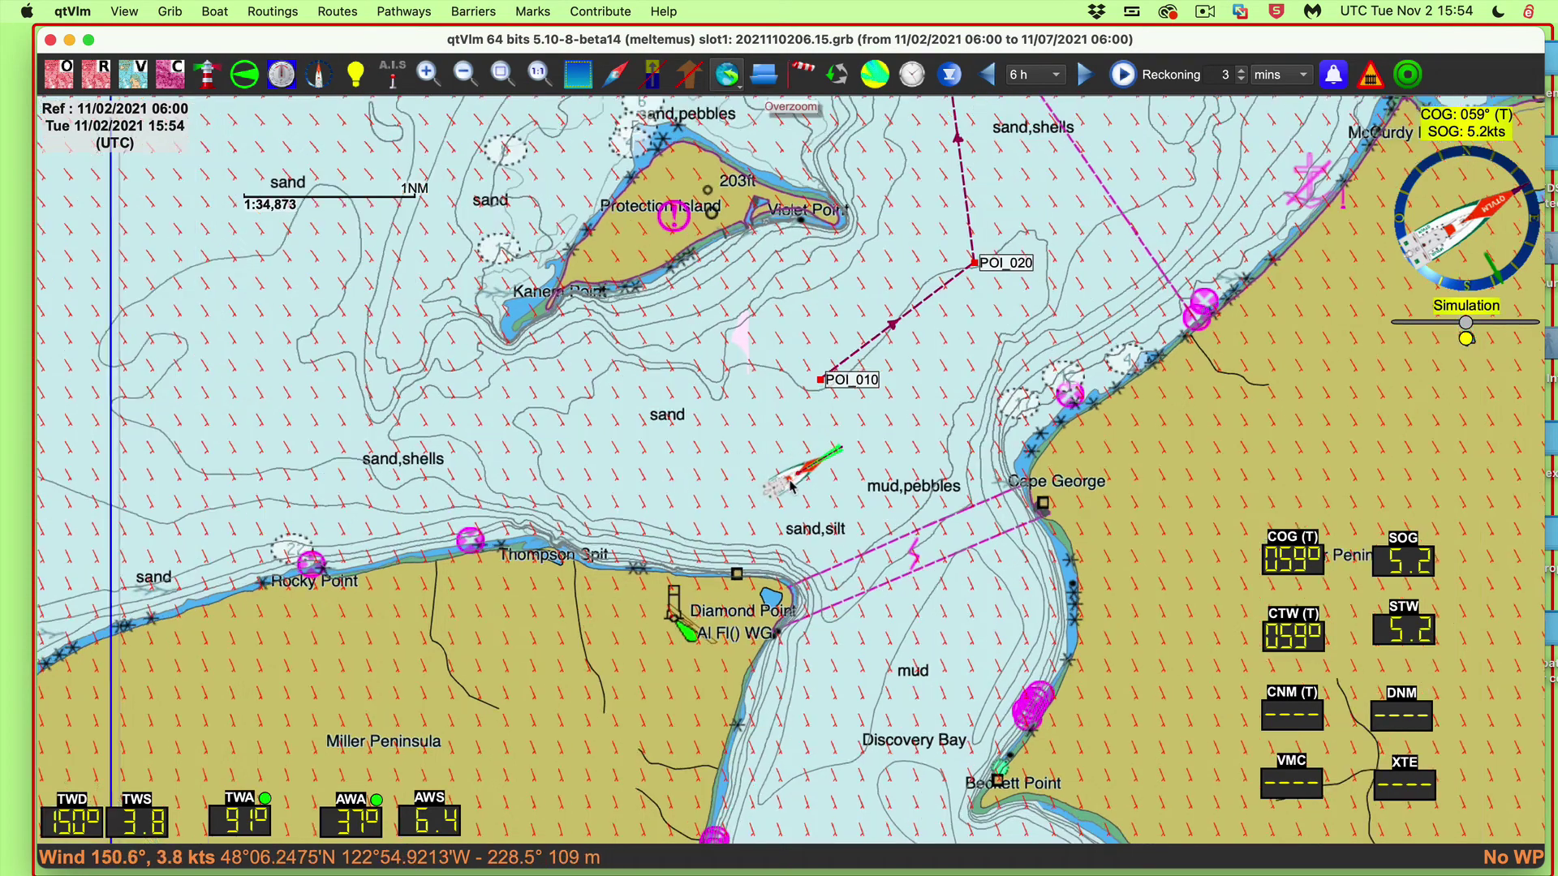
pyautogui.scroll(2, 792, 485)
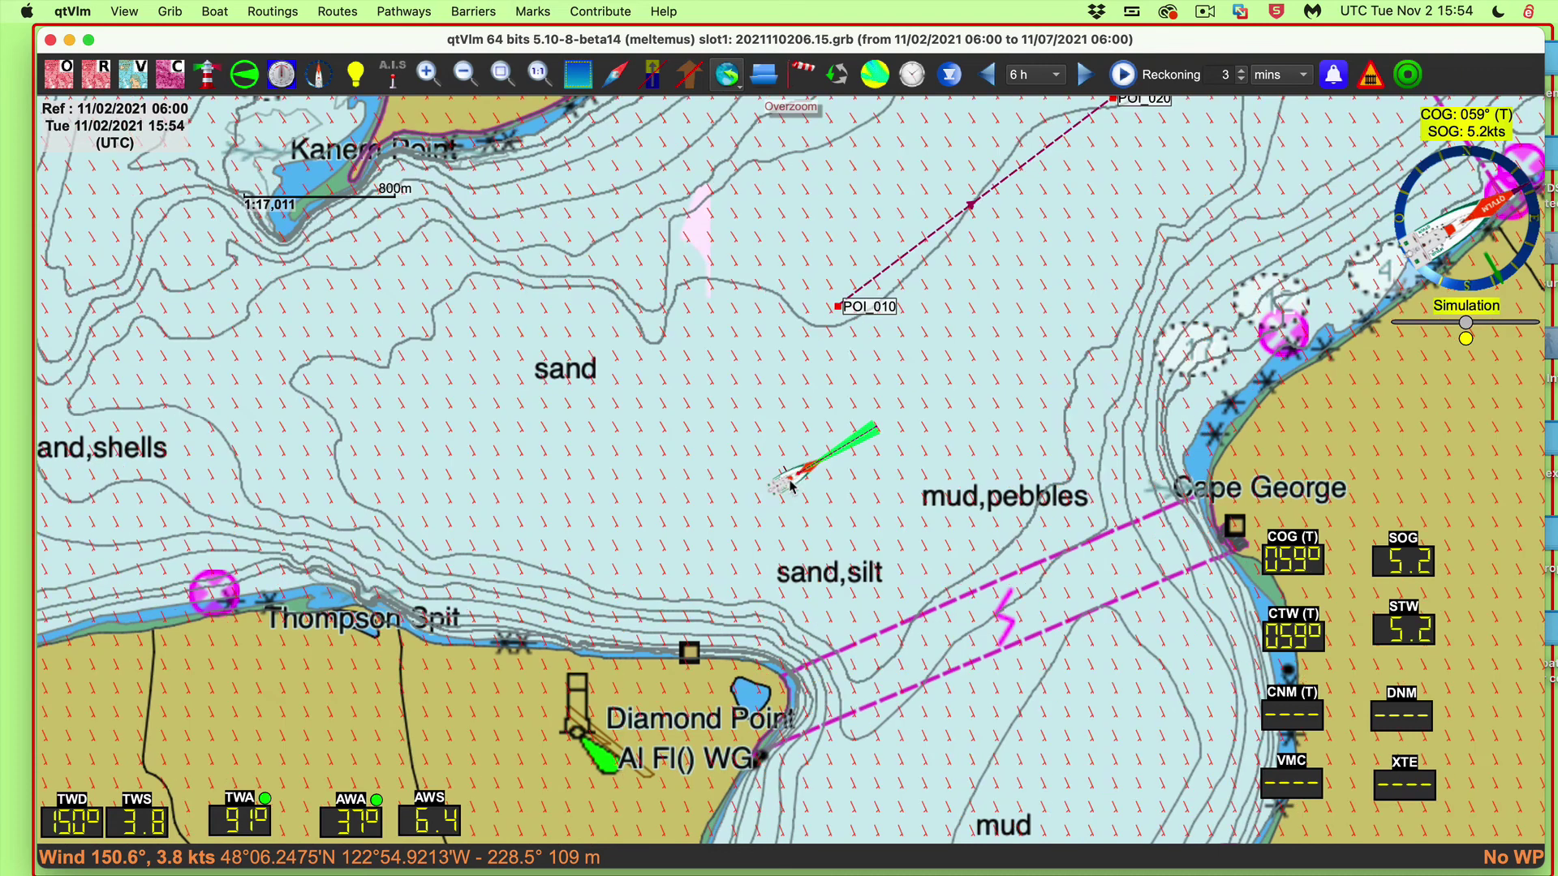